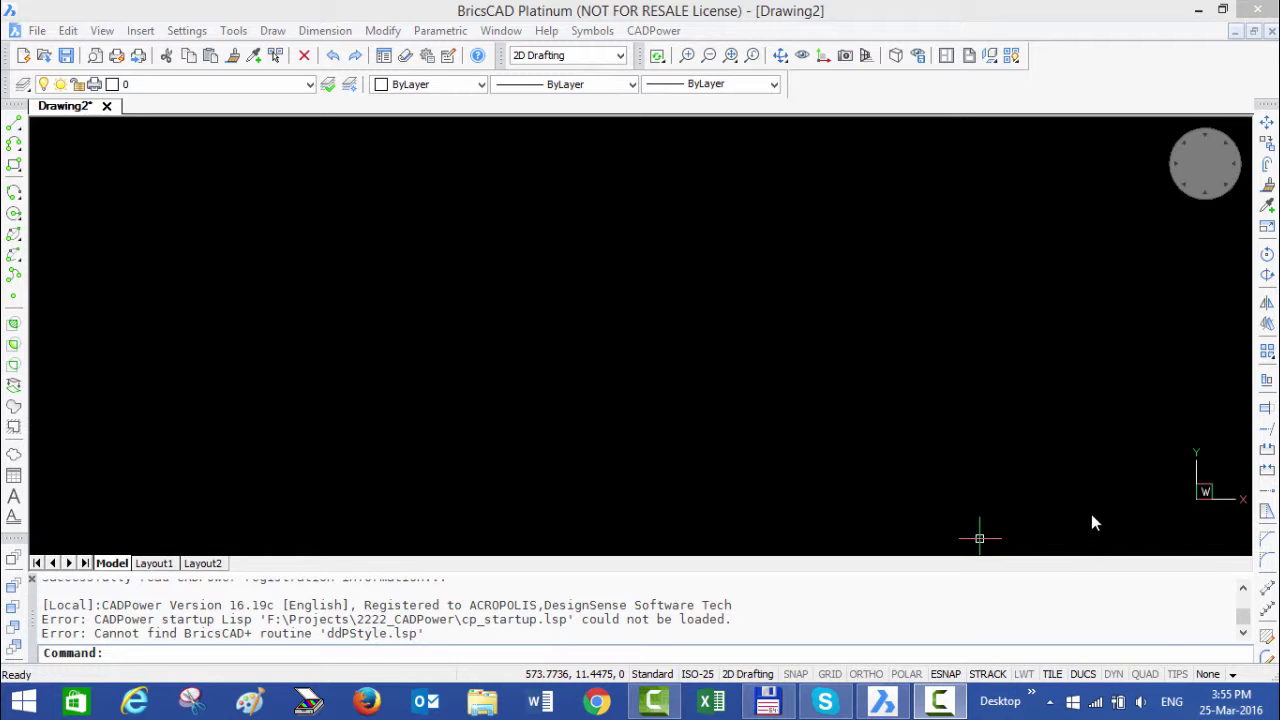
Navigate the CADPower menu through Draw > Geometry toward Construction Grid
left_click(524, 197)
left_click(506, 205)
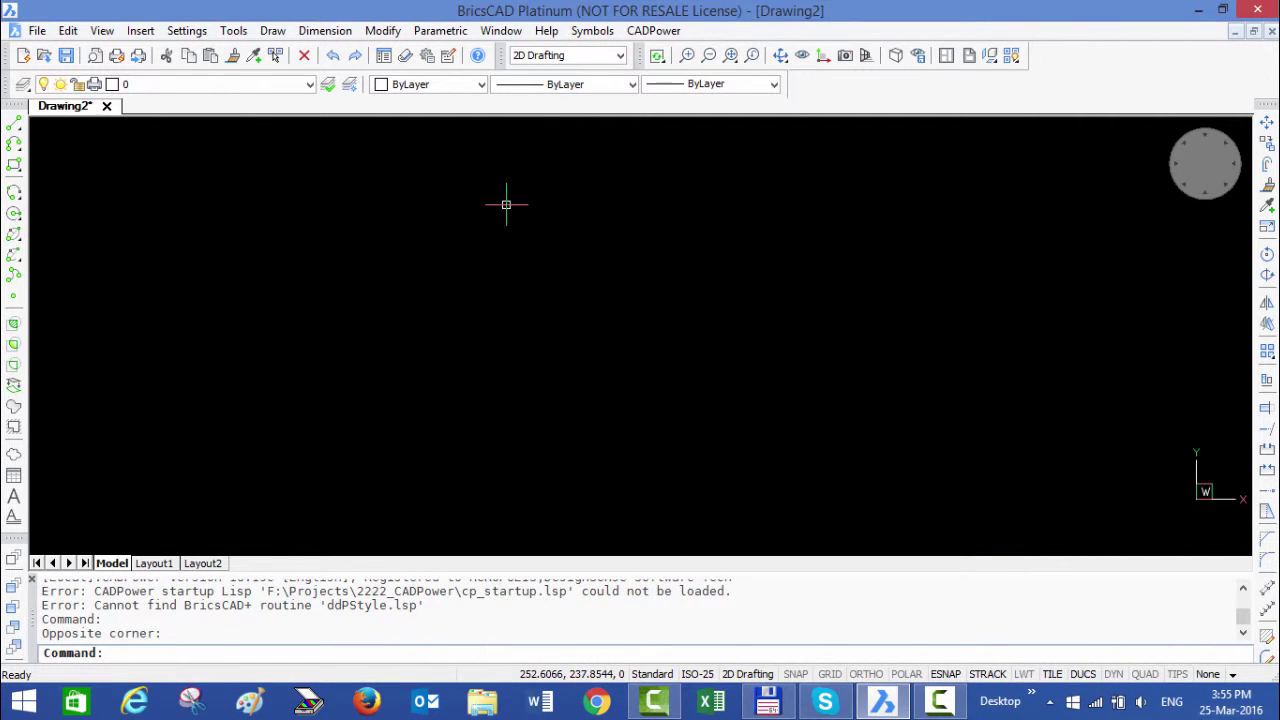
left_click(653, 30)
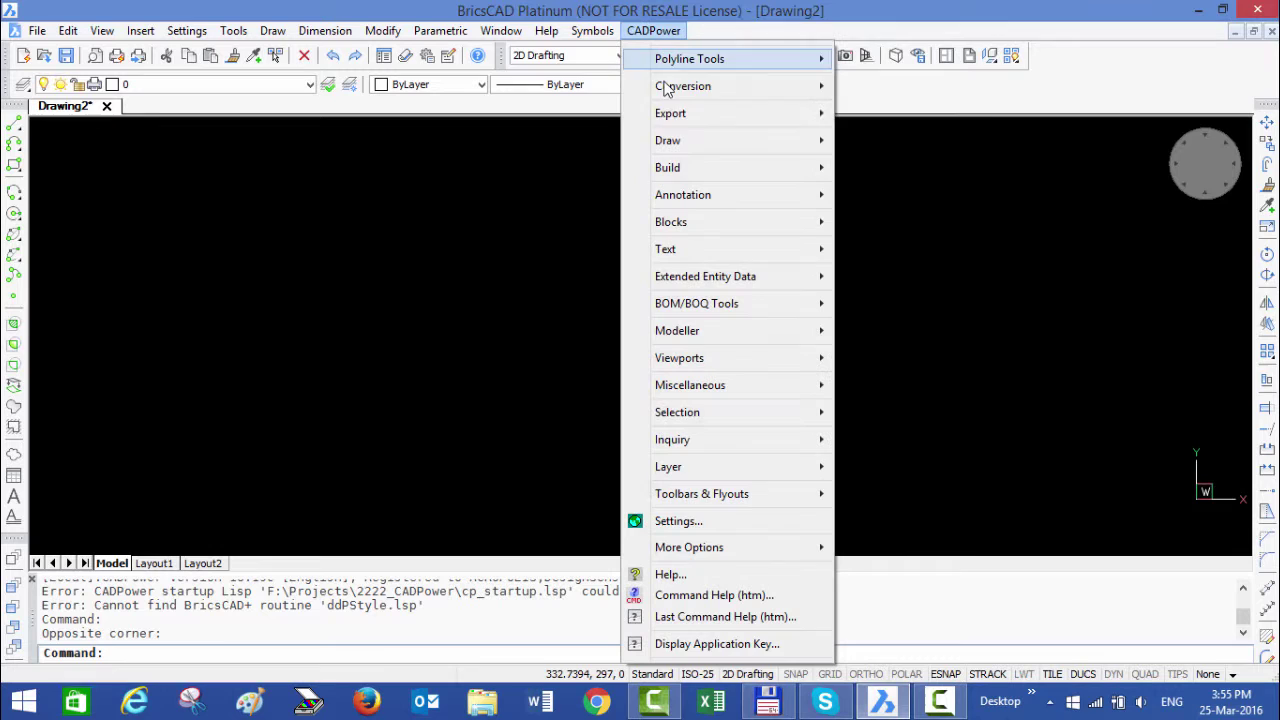
mouse_move(674, 149)
mouse_move(869, 147)
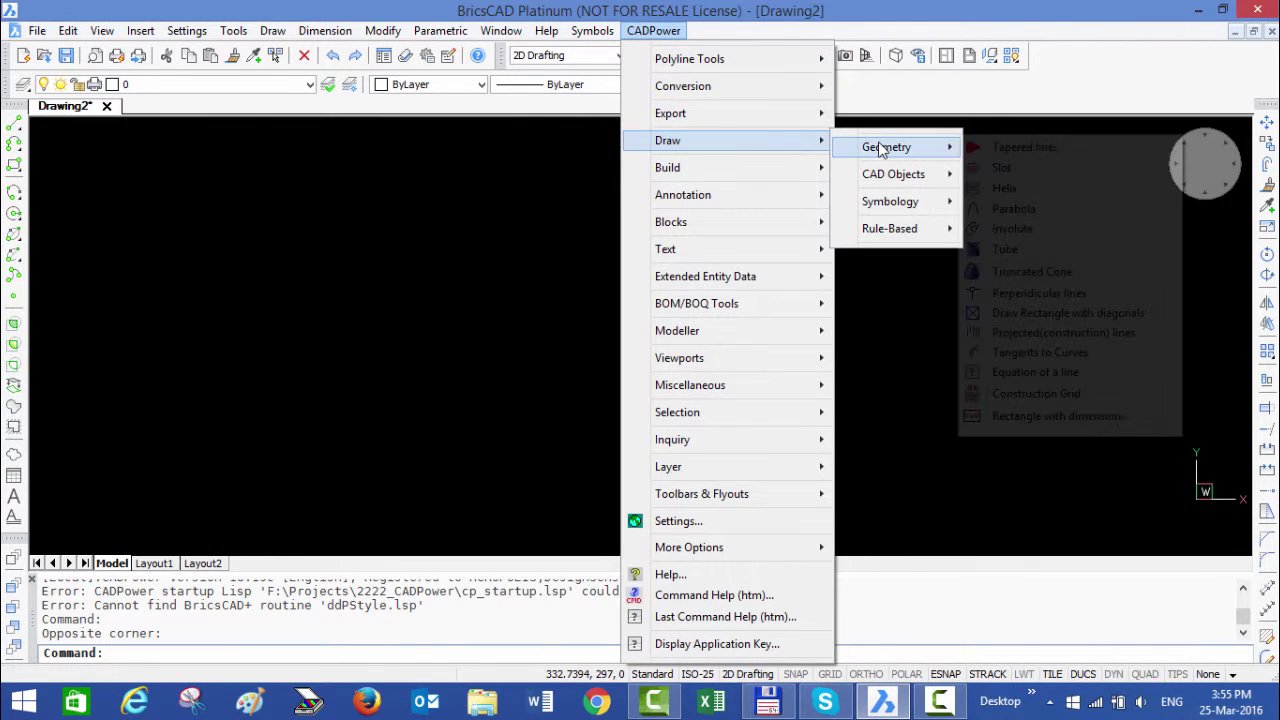
Launch Construction Grid and set X and Y spacing to 100 with label text height 10
left_click(1036, 394)
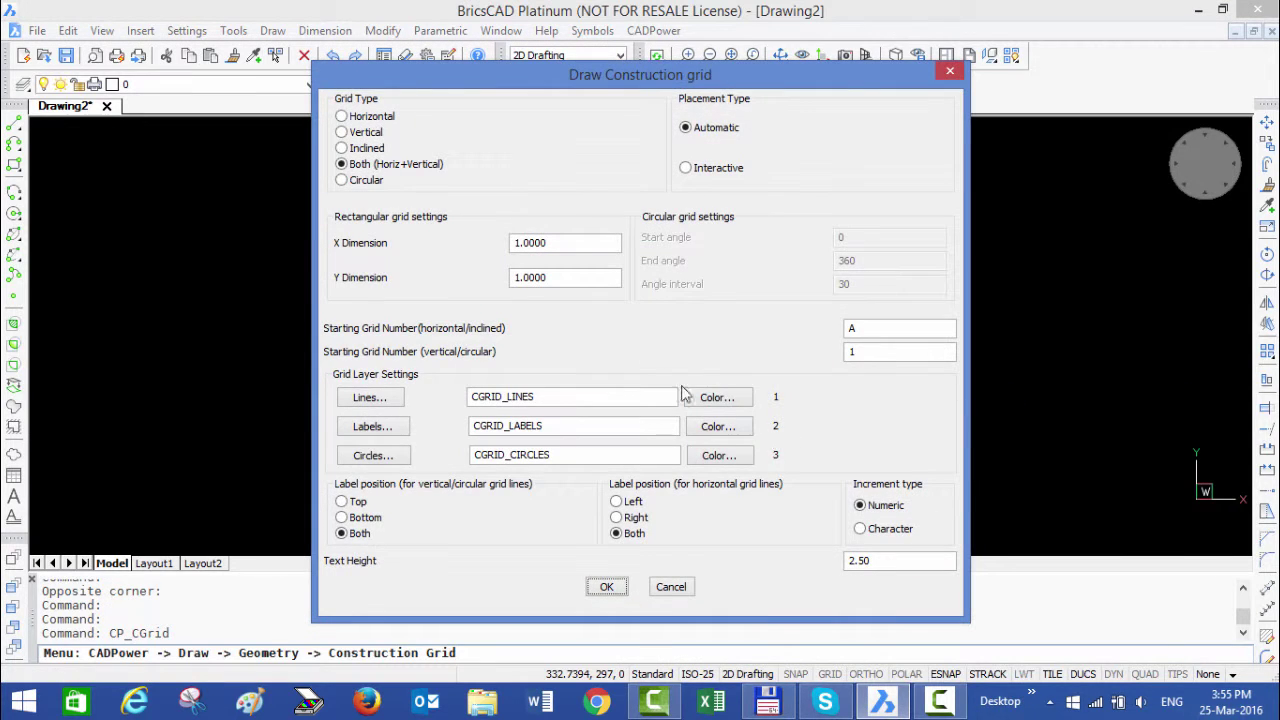
left_click_drag(555, 92, 466, 71)
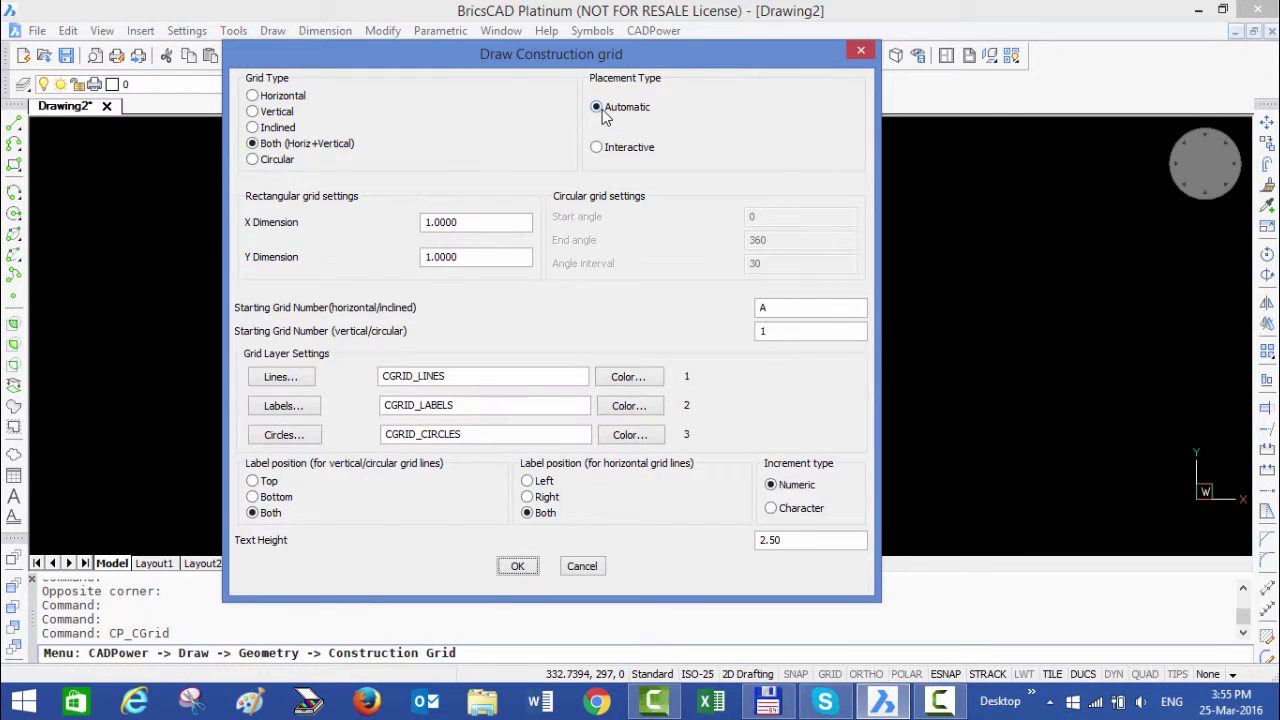
left_click_drag(486, 223, 315, 230)
type("100")
key("Tab")
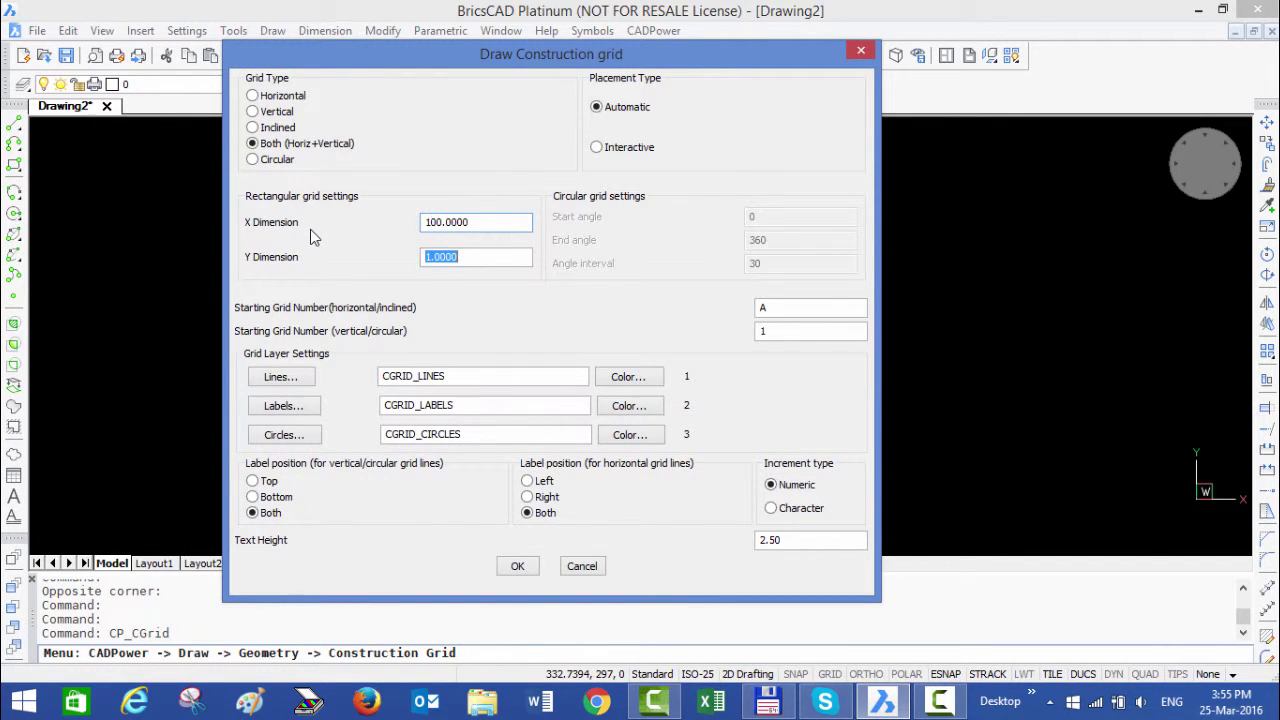
type("100.0000")
key("Tab")
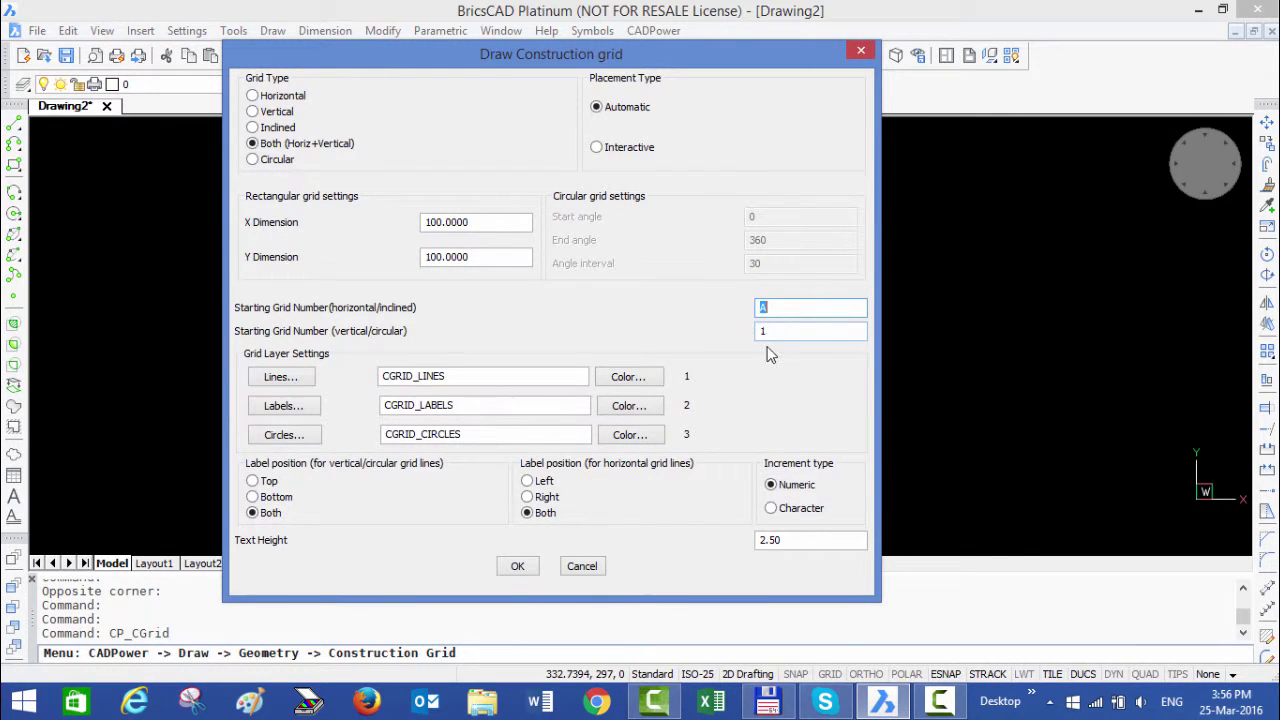
double_click(797, 540)
type("10")
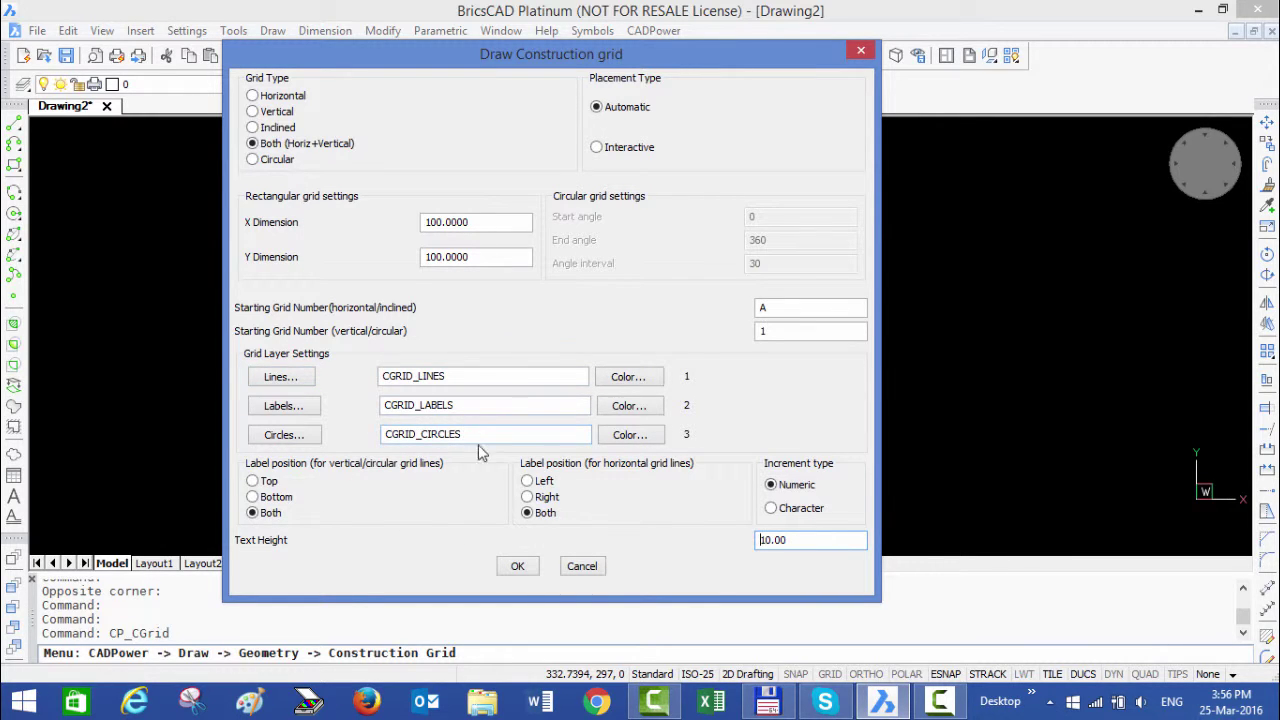
Accept the settings and pick two opposite corners to draw the grid labelled 1–9 and A–G
left_click(516, 565)
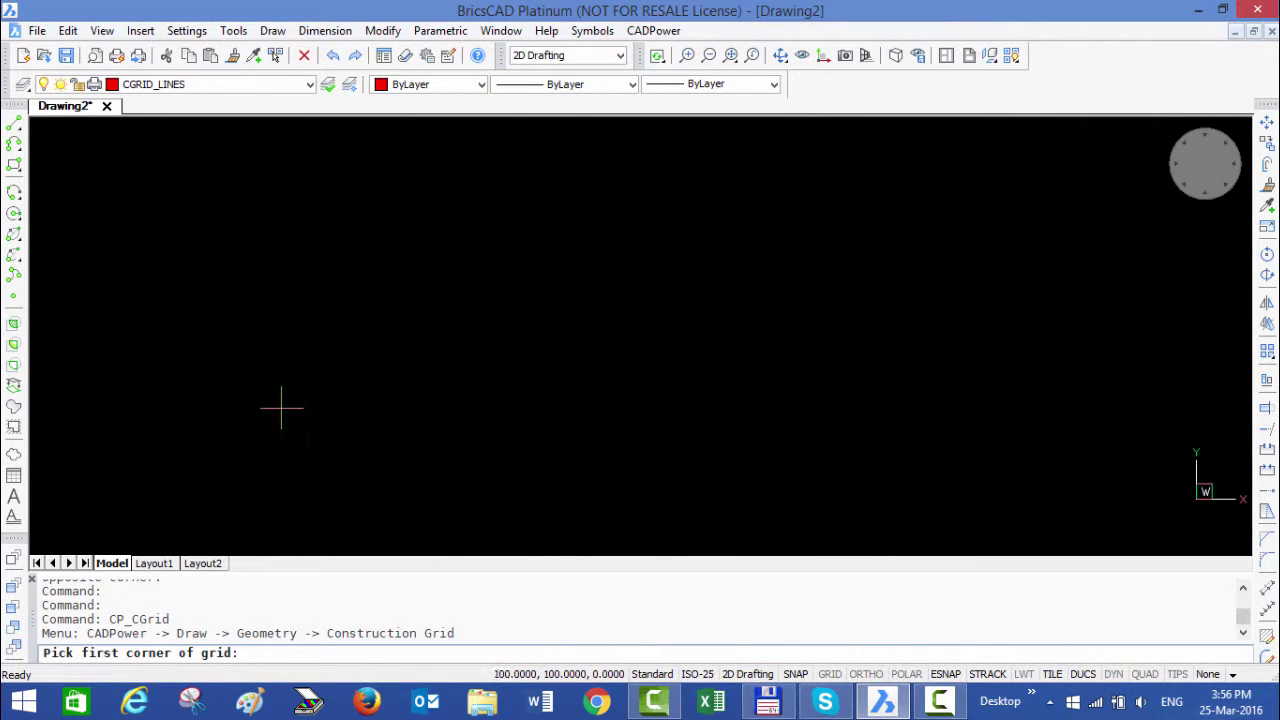
scroll(428, 408, "down", 2)
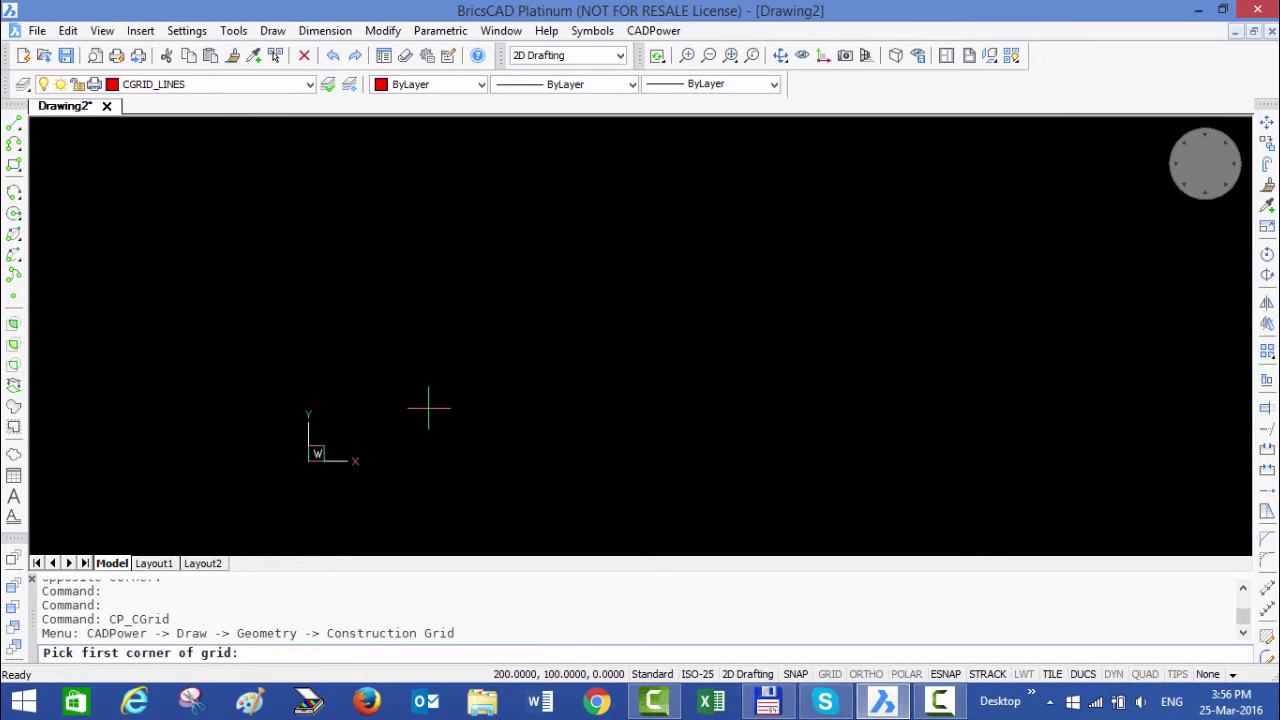
scroll(524, 352, "down", 2)
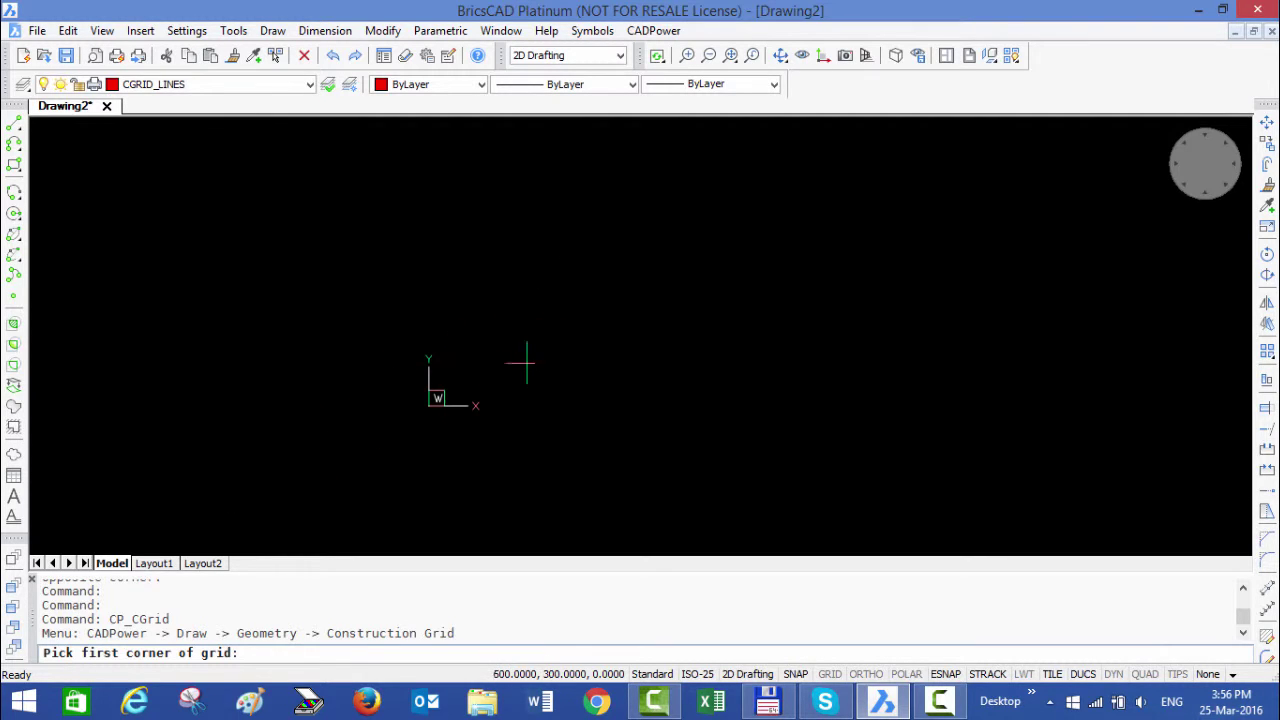
scroll(486, 376, "up", 1)
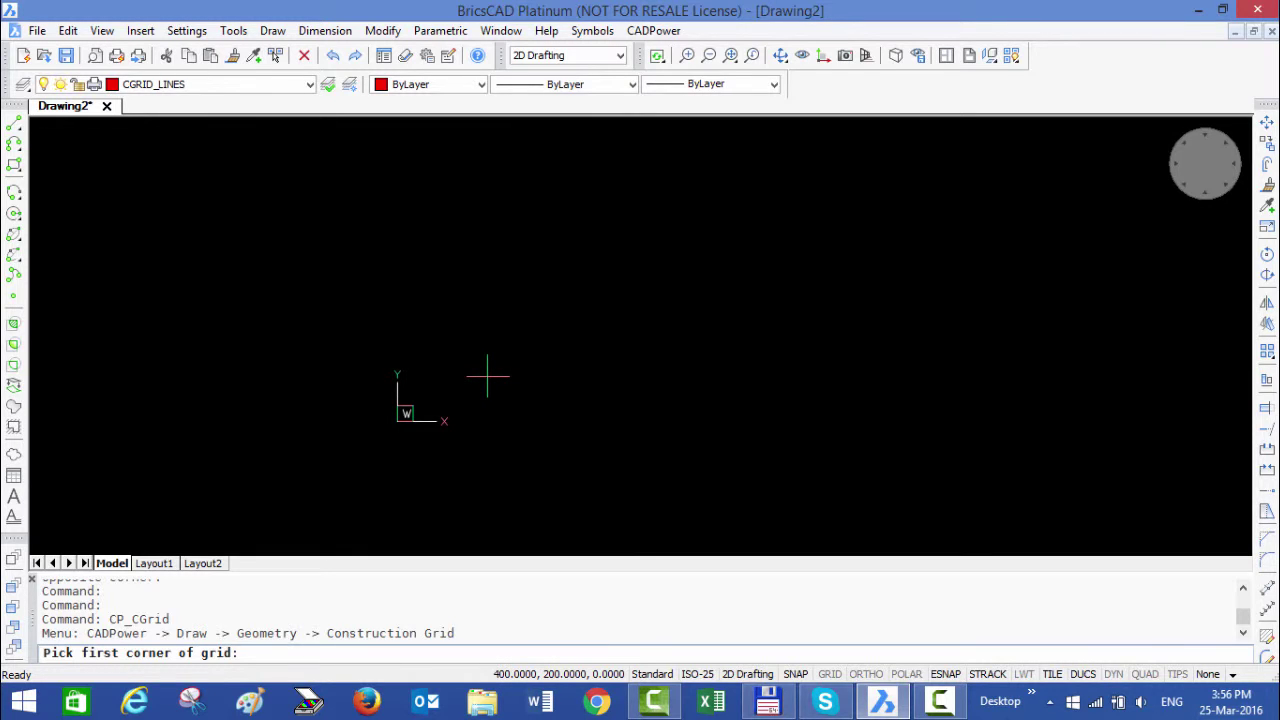
left_click(487, 376)
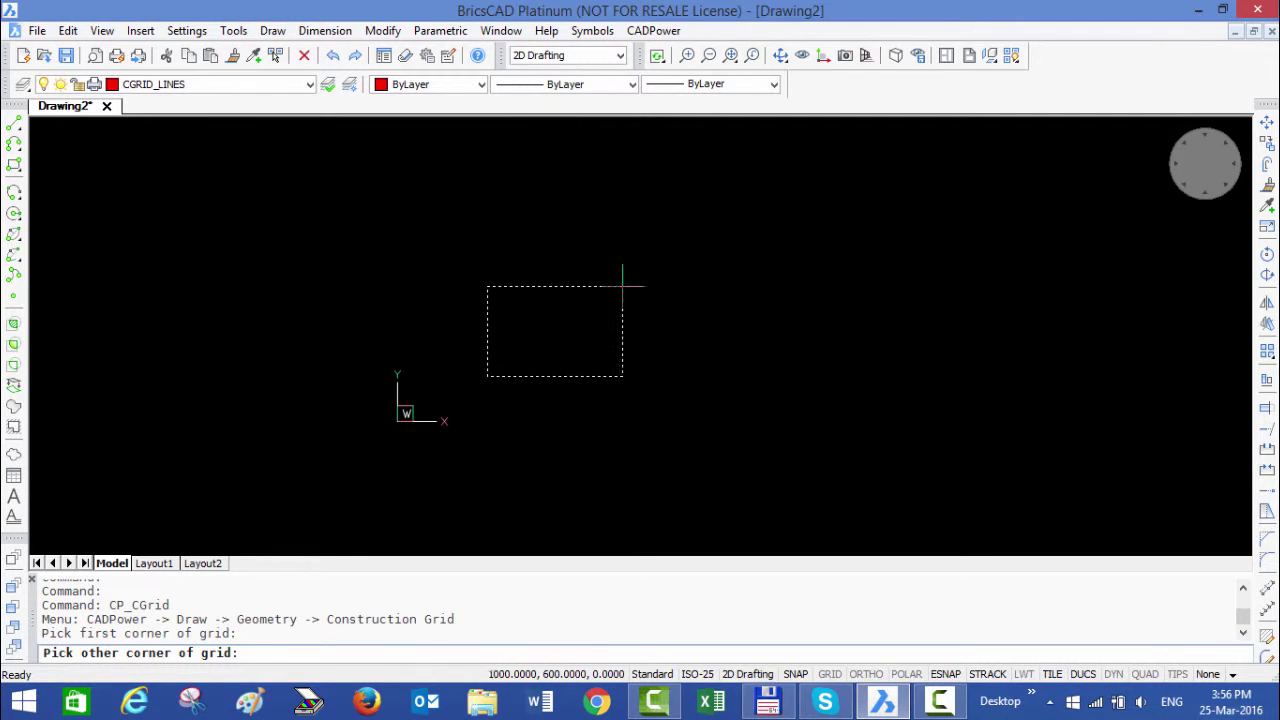
left_click(668, 241)
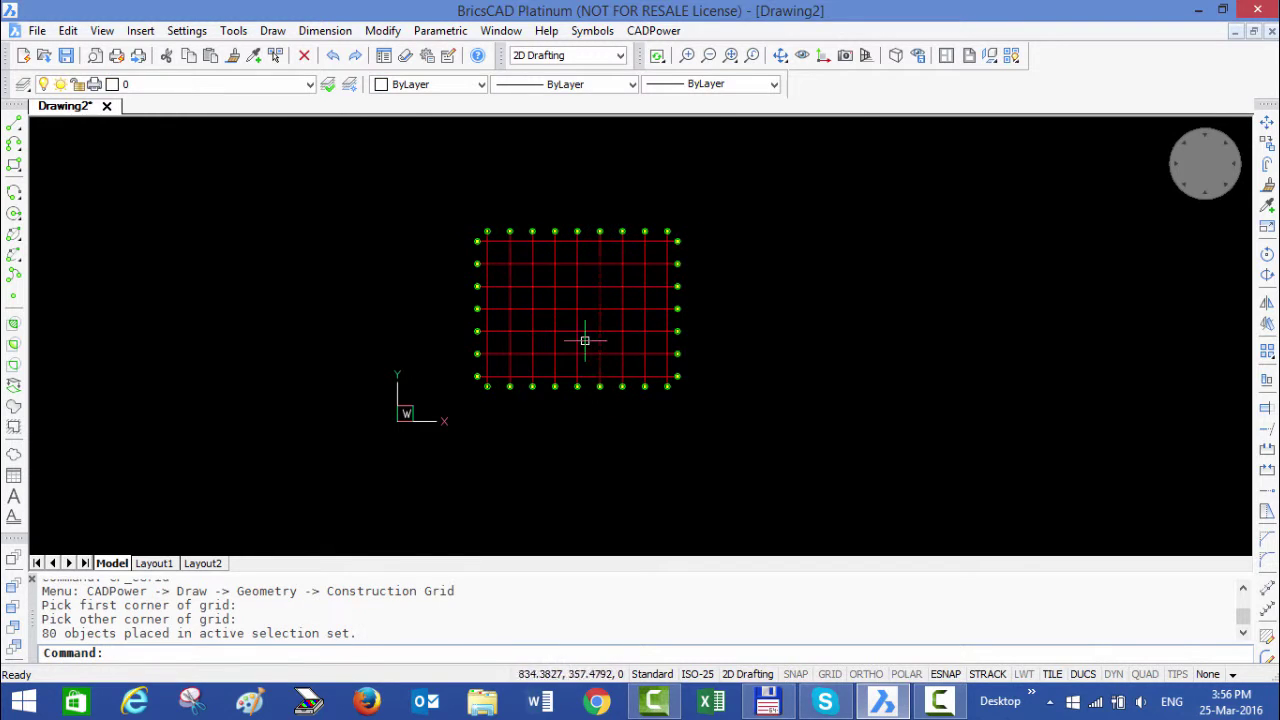
Zoom and pan to inspect the new grid's numbered and lettered bubbles
scroll(585, 341, "up", 4)
scroll(517, 257, "up", 1)
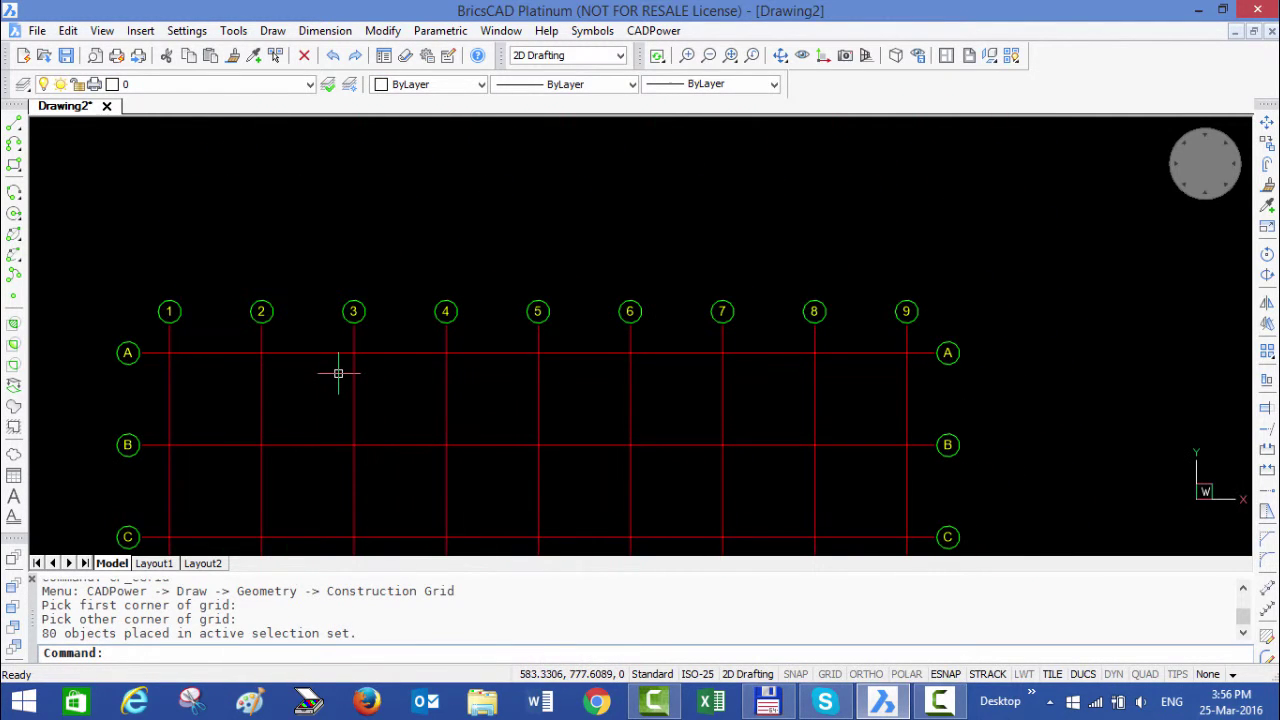
scroll(338, 373, "up", 2)
middle_click_drag(223, 331, 483, 316)
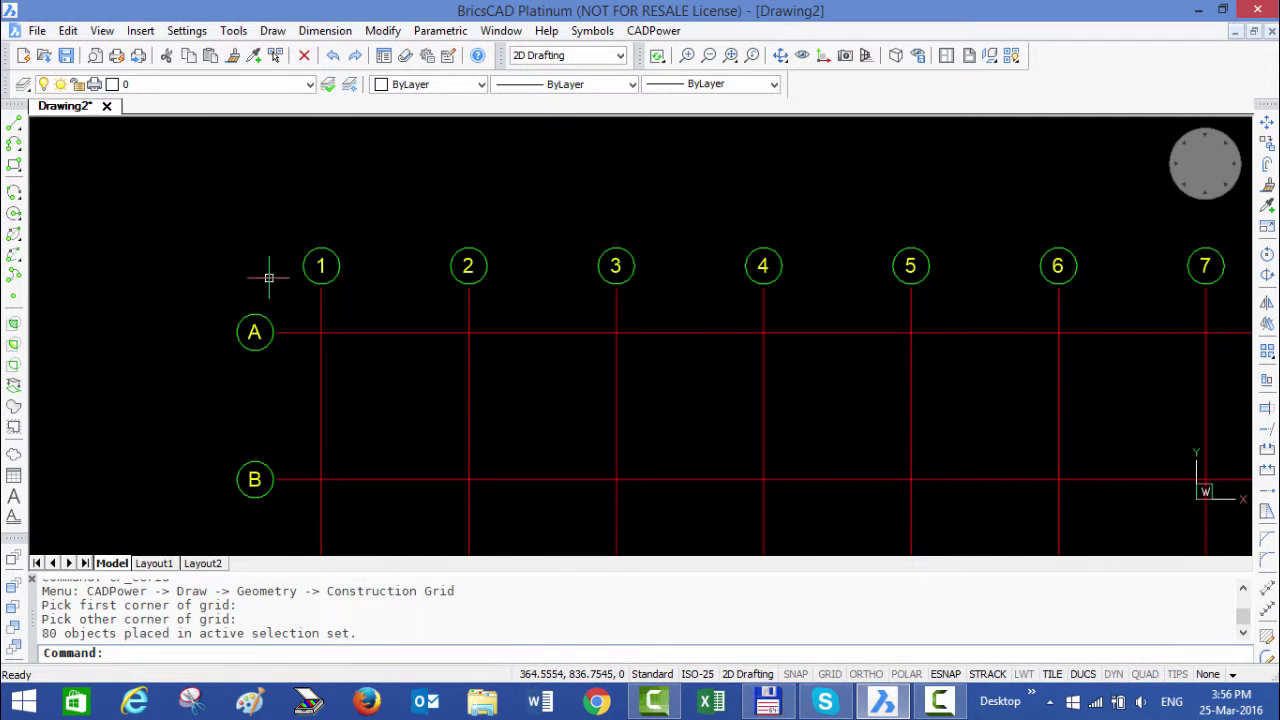
scroll(526, 306, "down", 2)
scroll(563, 374, "down", 2)
mouse_move(563, 374)
middle_mouse_down()
mouse_move(331, 221)
mouse_move(251, 223)
middle_mouse_up()
scroll(251, 232, "down", 1)
scroll(251, 234, "up", 1)
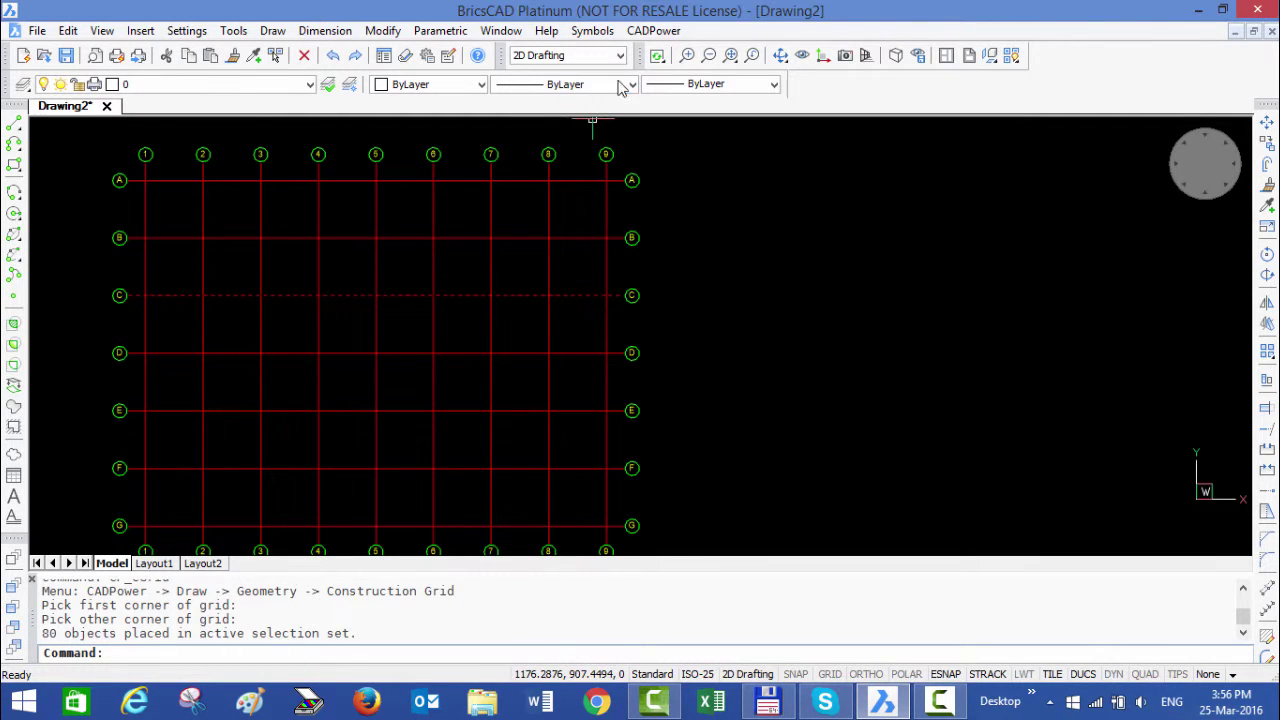
Relaunch Construction Grid with Interactive placement, labels continuing from H and 10
left_click(654, 30)
mouse_move(667, 141)
mouse_move(910, 148)
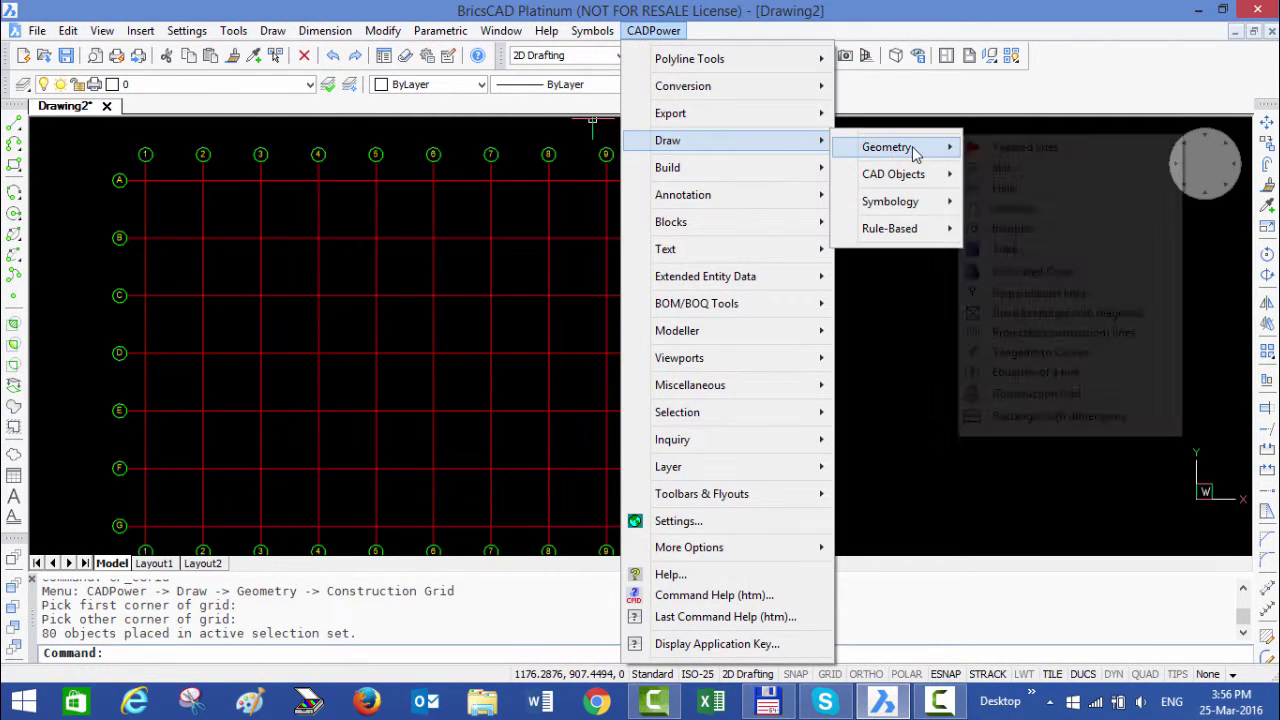
left_click(997, 395)
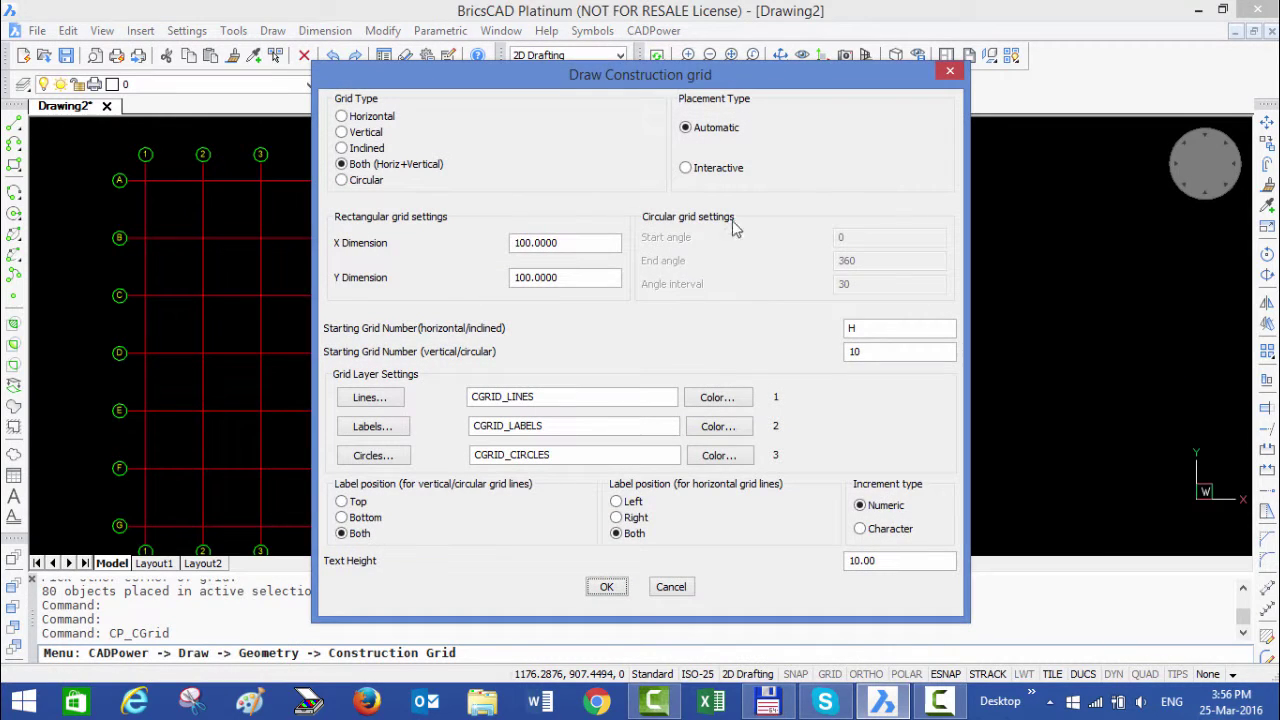
left_click(688, 168)
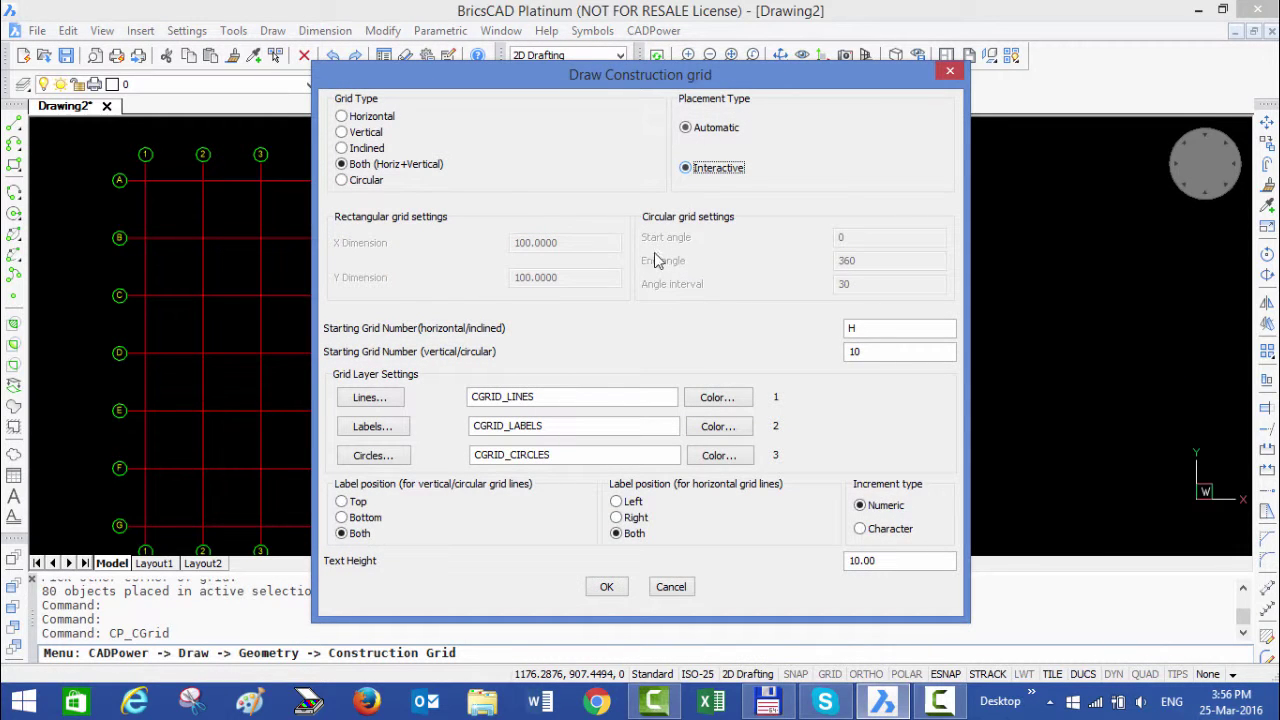
left_click(607, 587)
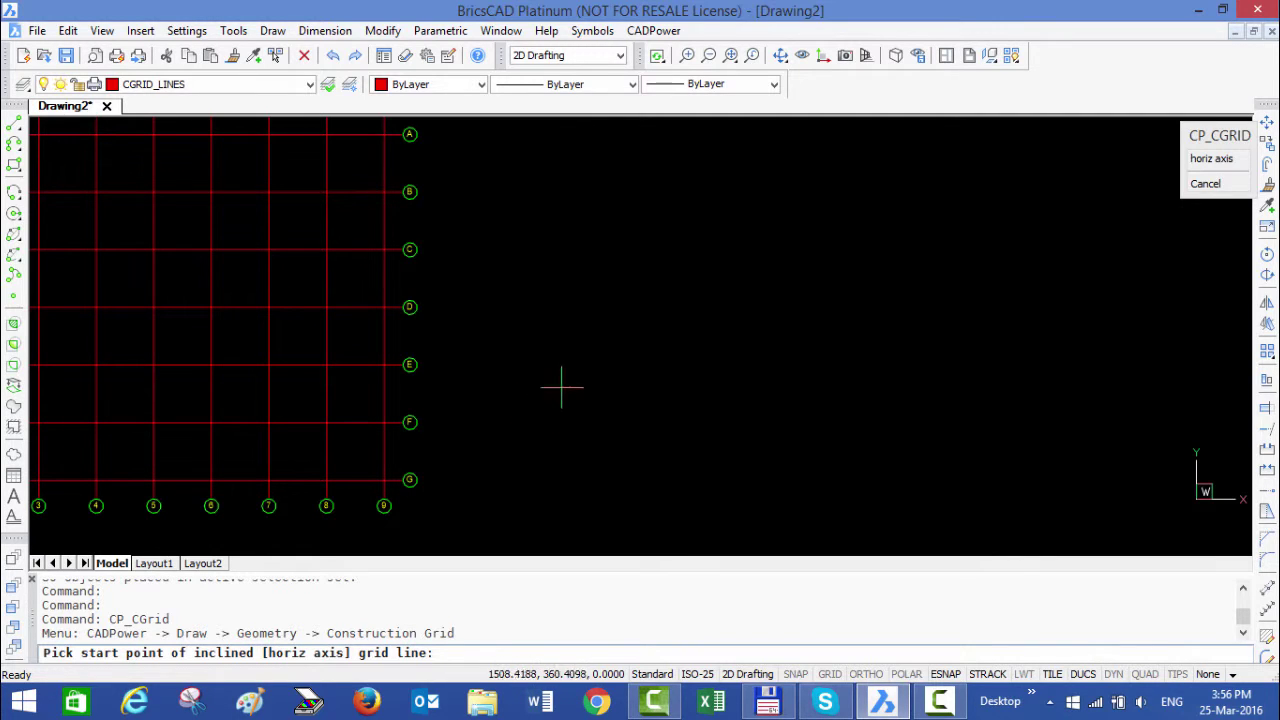
Draw inclined grid line H, then add parallel lines I, J, K and L
left_click(570, 430)
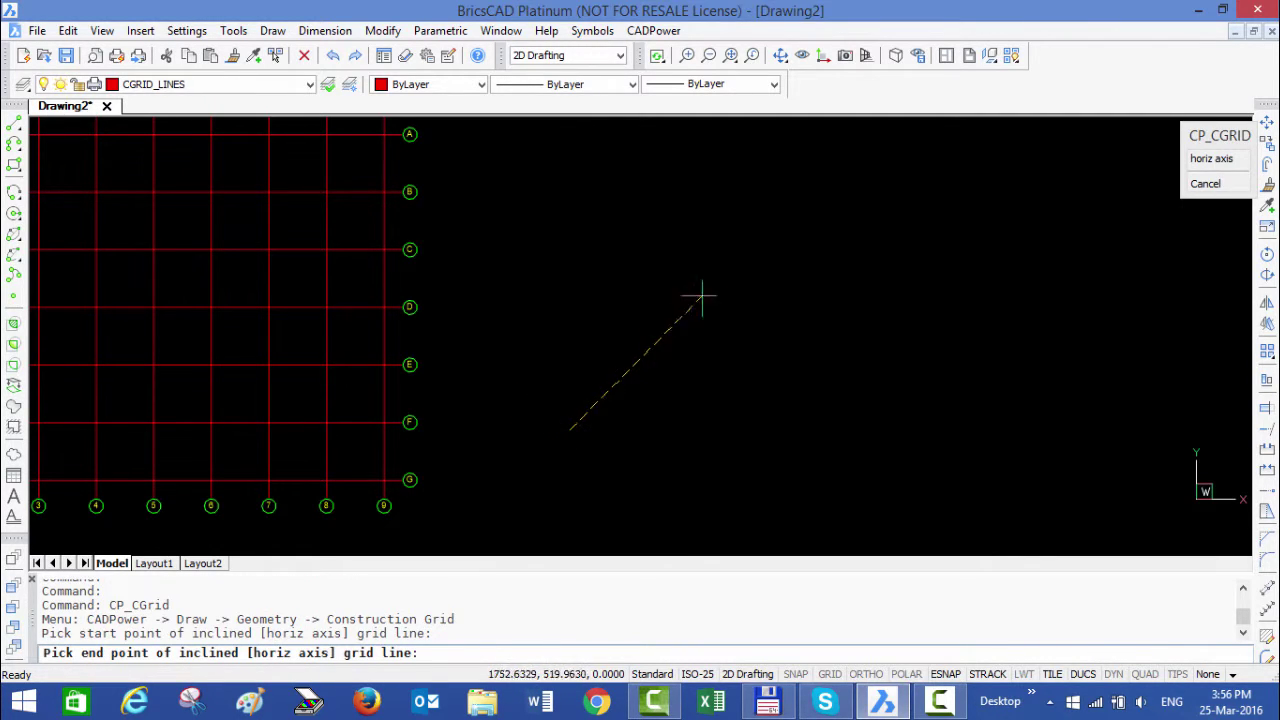
left_click(818, 196)
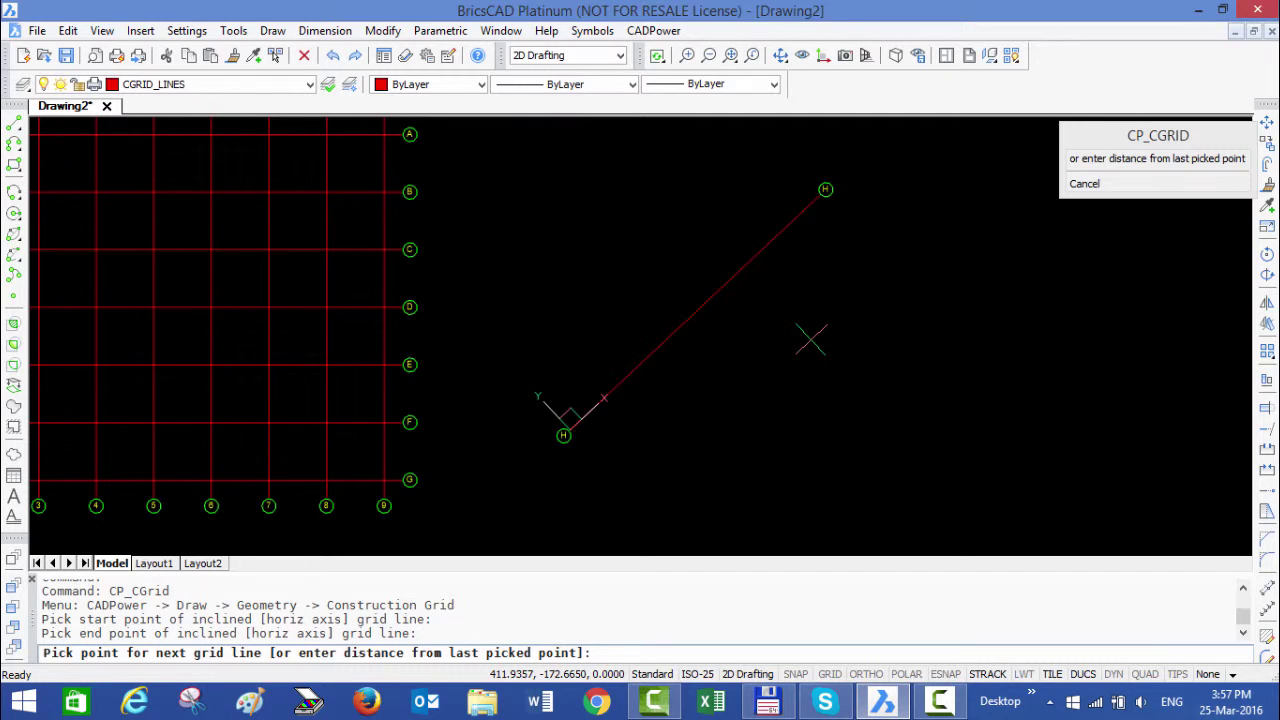
left_click(789, 287)
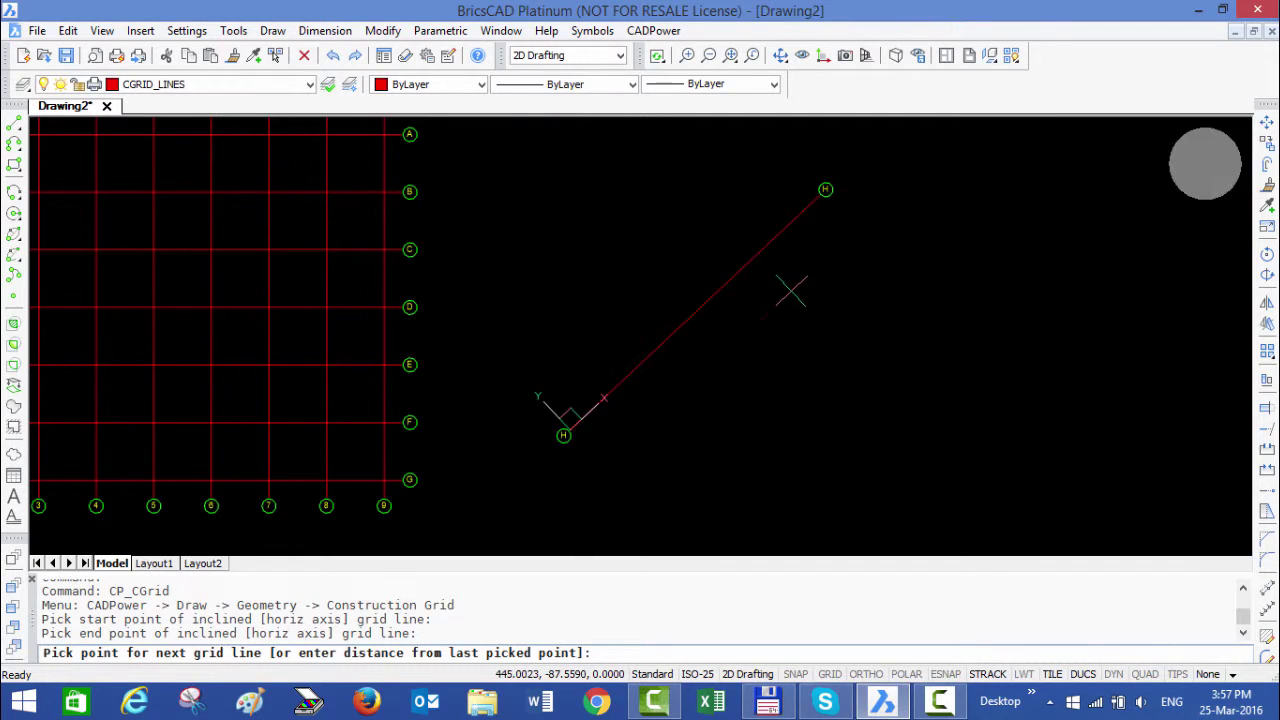
left_click(832, 320)
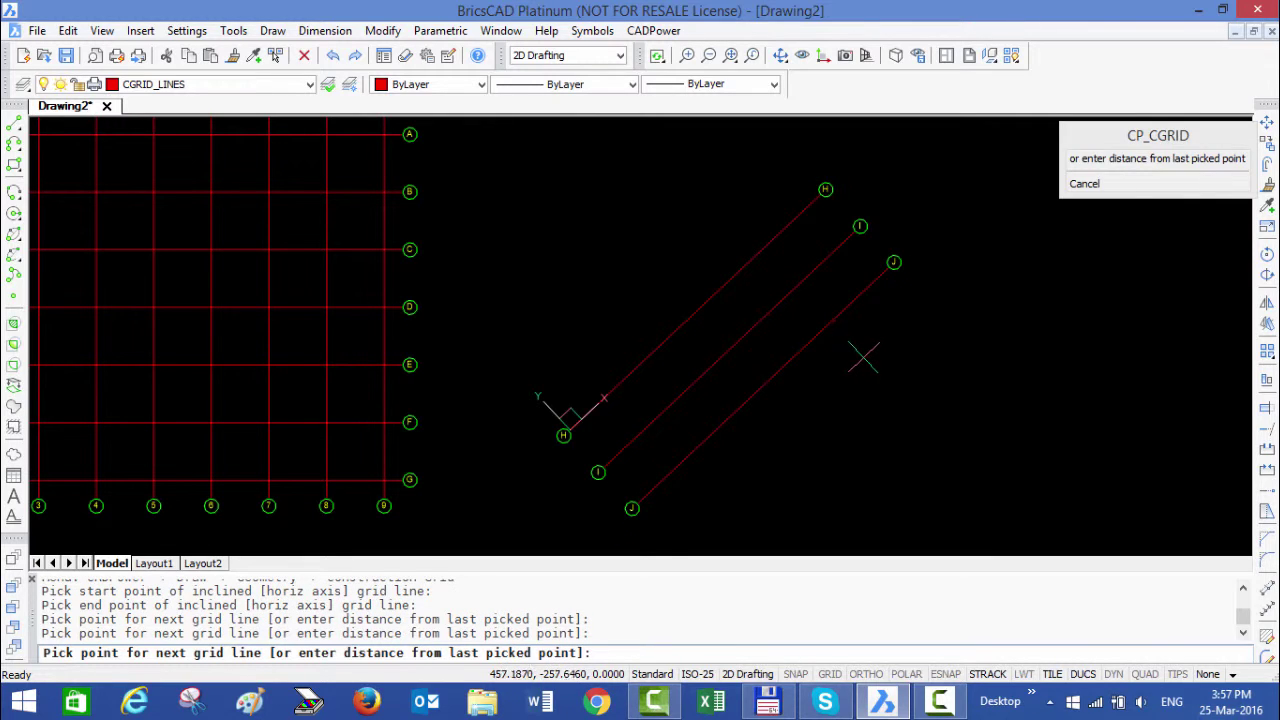
left_click(863, 359)
left_click(934, 411)
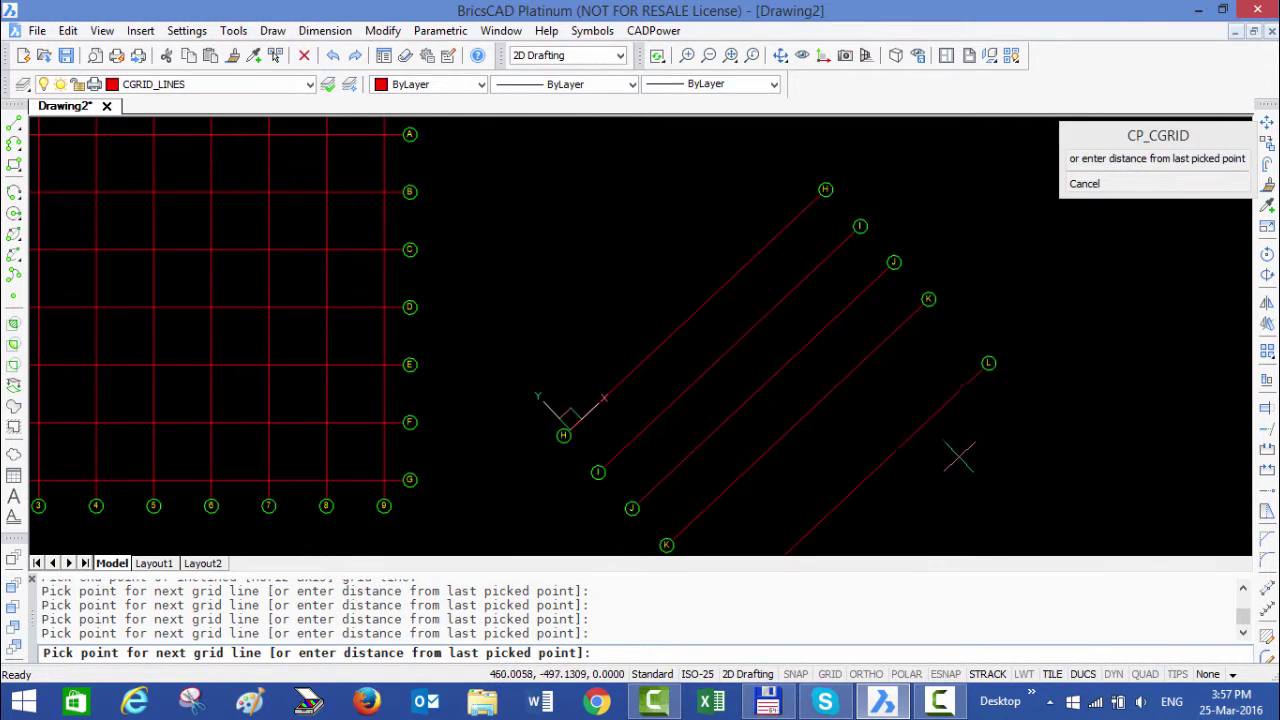
Add further parallel lines at 75 and 25 spacing, then end the first set
middle_click_drag(941, 431, 840, 289)
scroll(840, 289, "down", 3)
left_click(833, 285)
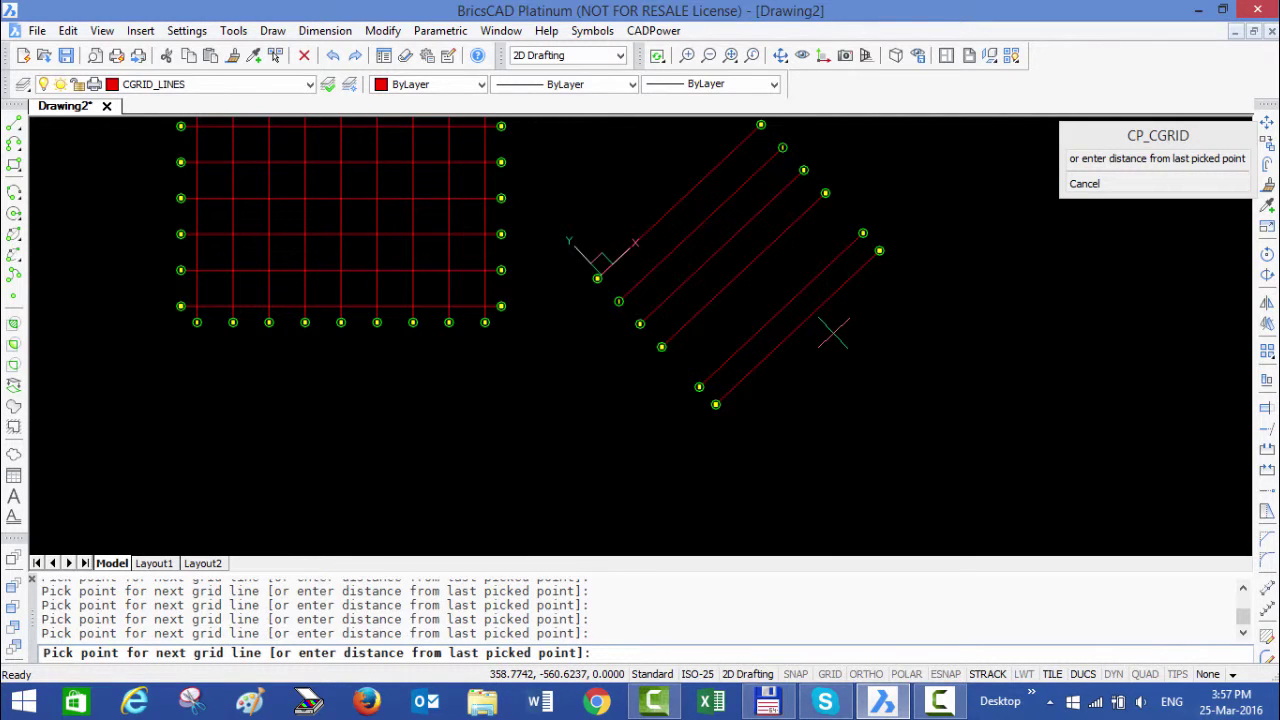
key("Return")
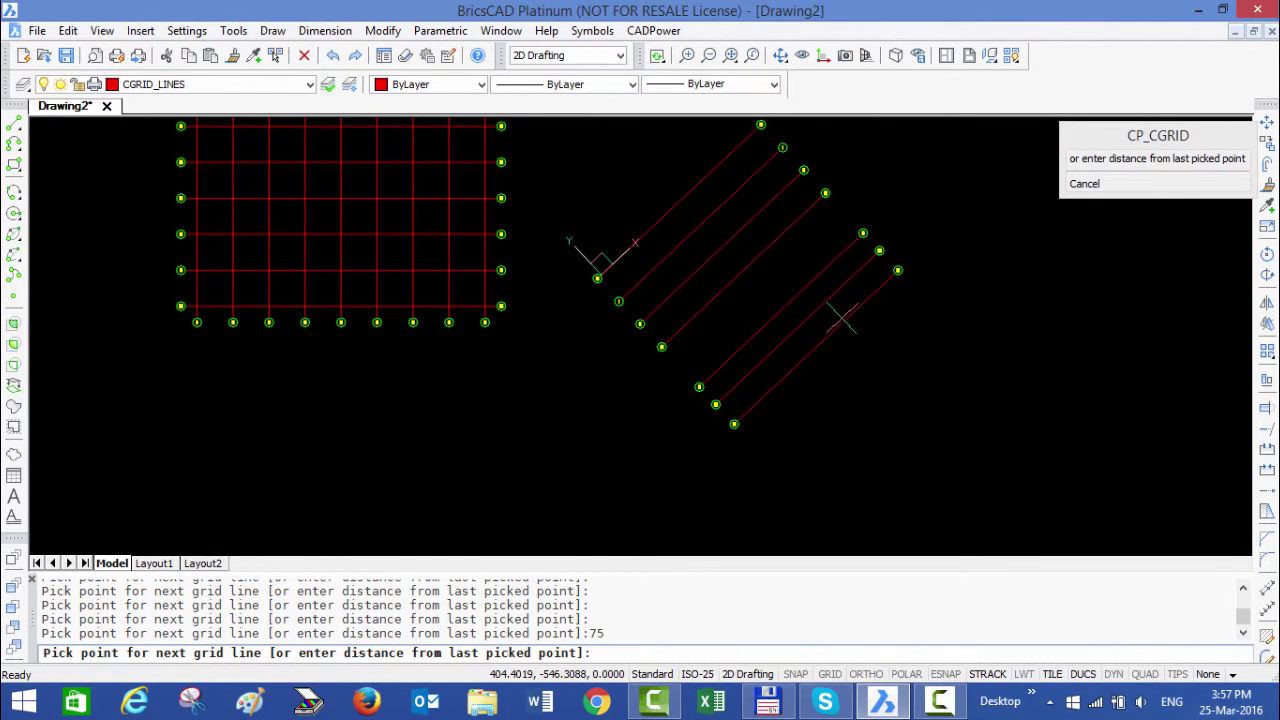
type("25")
key("Return")
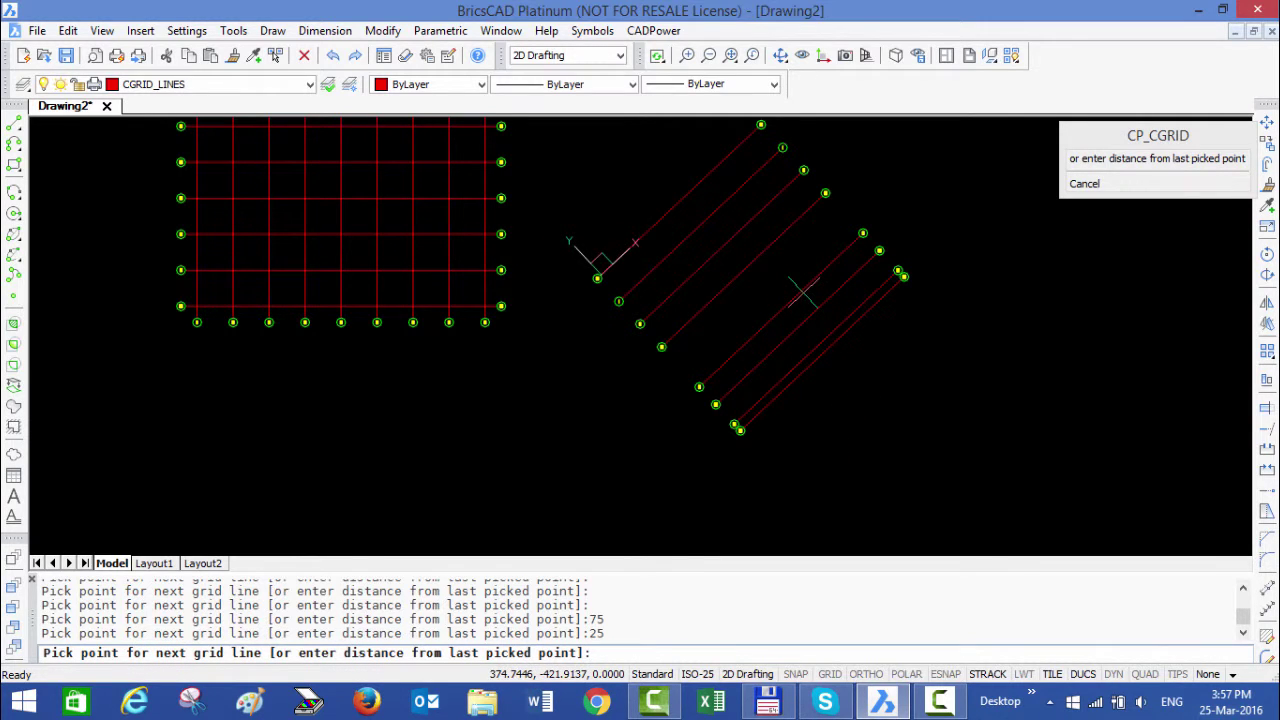
key("Return")
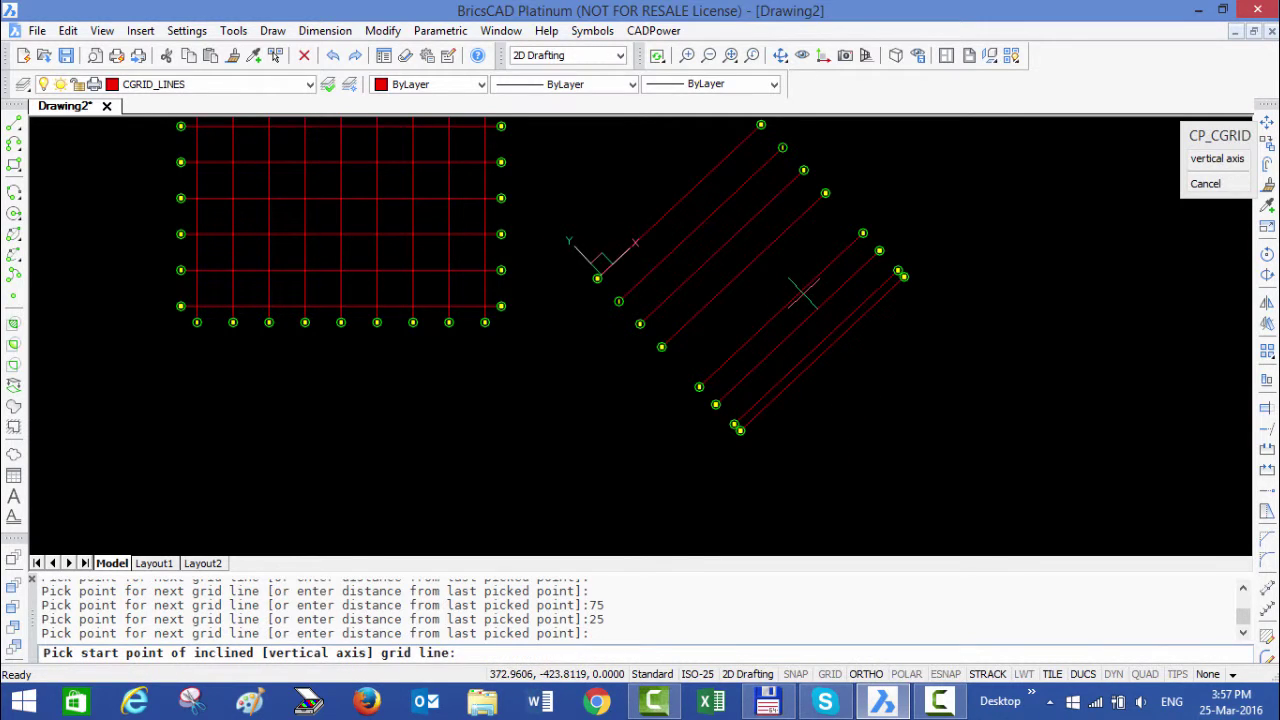
Draw the crossing inclined line and its parallels, one at 100 spacing, then finish the grid
left_click(710, 122)
left_click(911, 334)
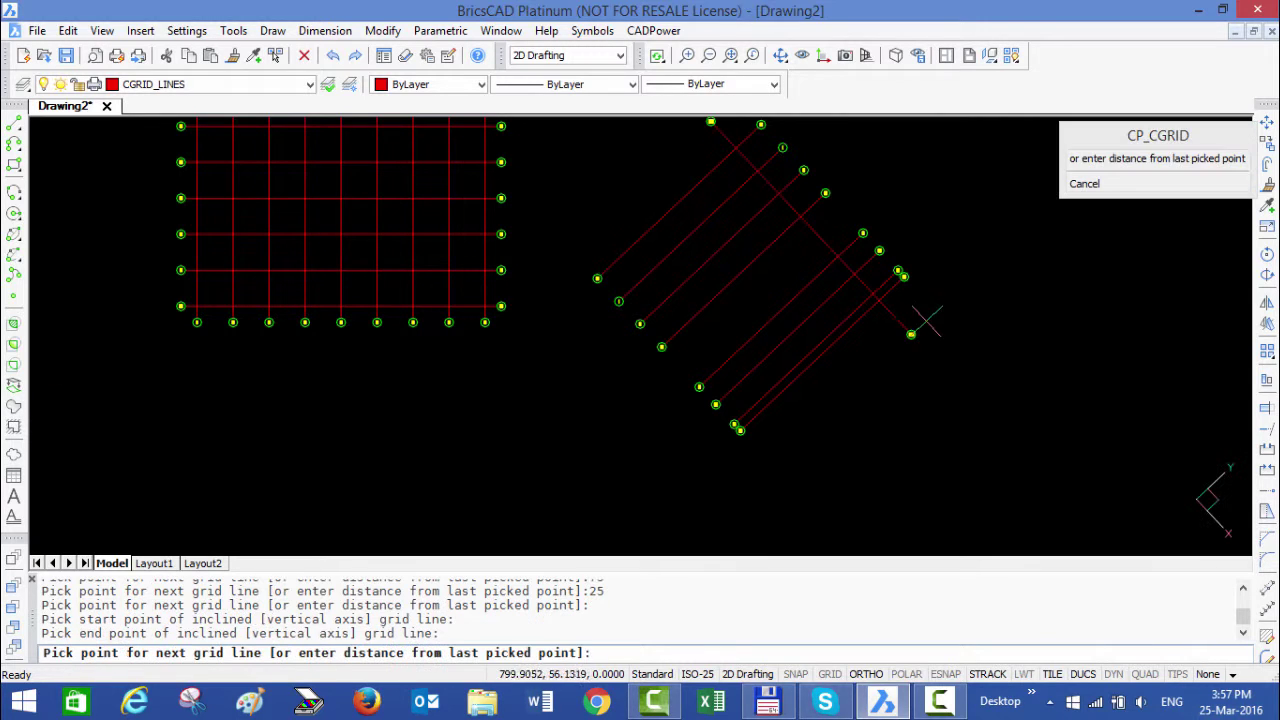
left_click(774, 231)
left_click(760, 237)
left_click(735, 253)
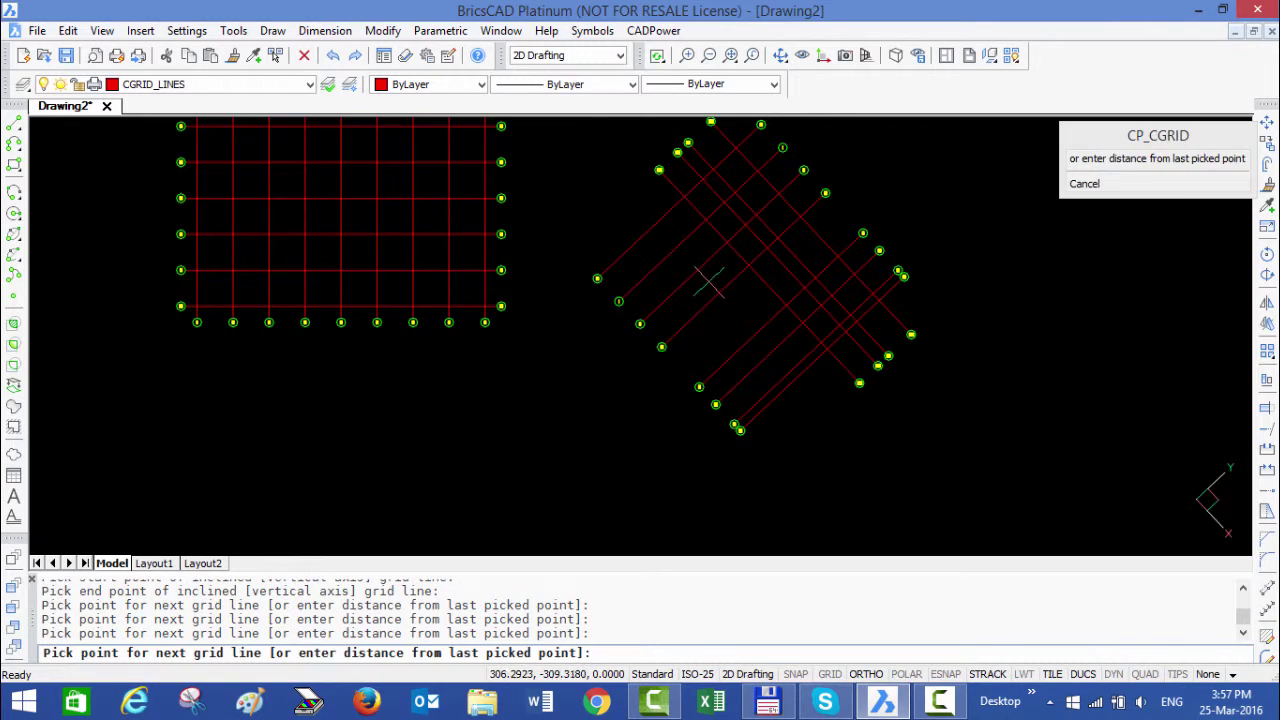
left_click(712, 280)
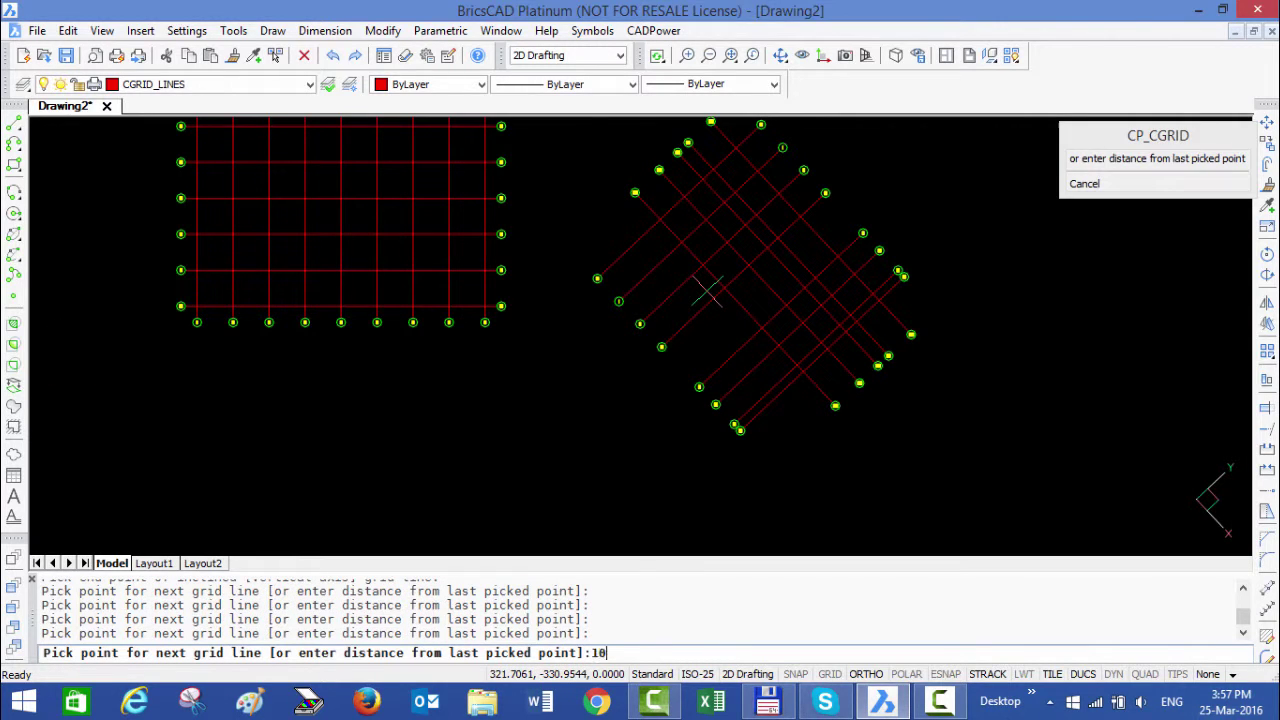
type("100")
key("Return")
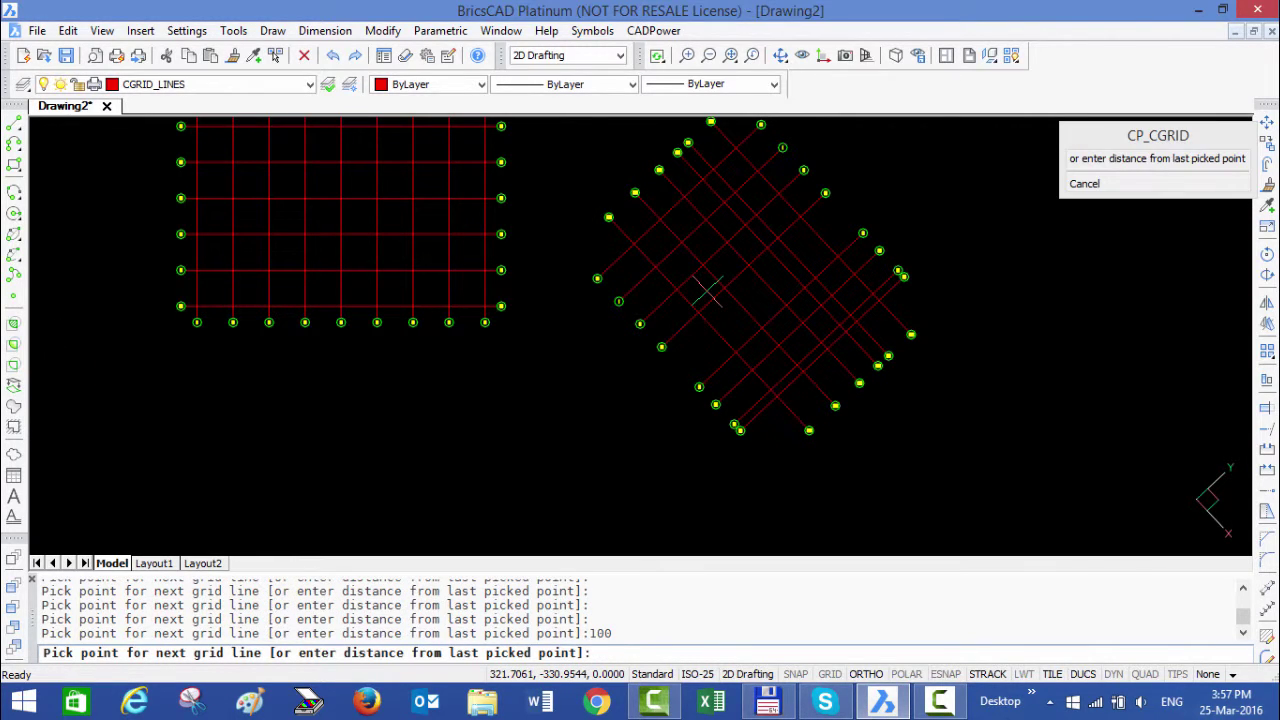
key("Return")
Reopen Construction Grid settings and choose a Circular grid with Automatic placement, 0–360° at 30°
scroll(157, 234, "down", 2)
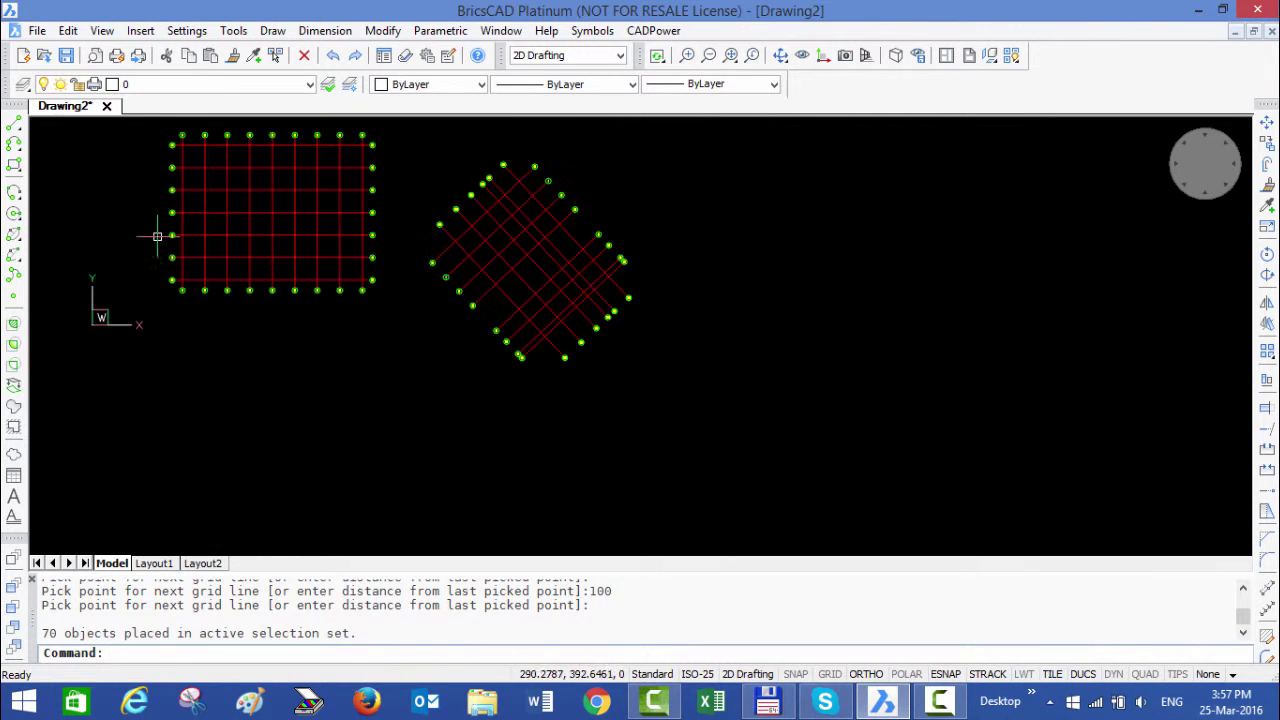
scroll(236, 270, "up", 2)
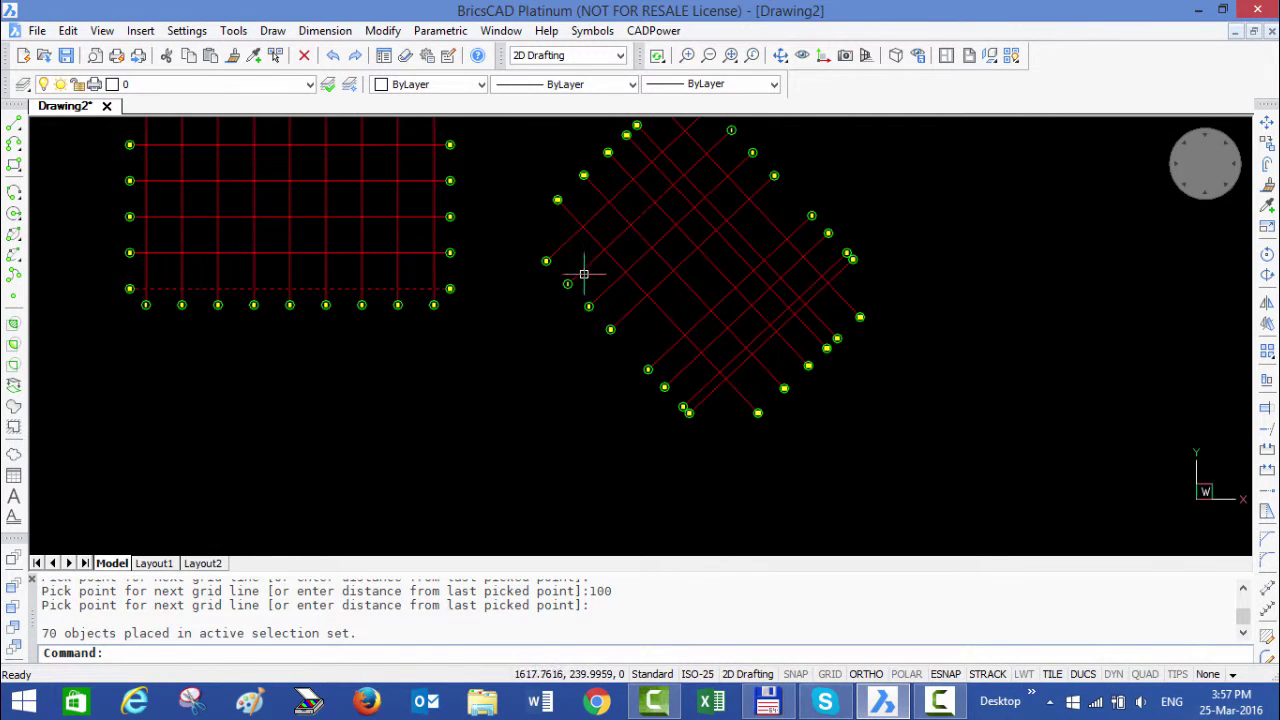
middle_click_drag(627, 309, 355, 356)
left_click(653, 31)
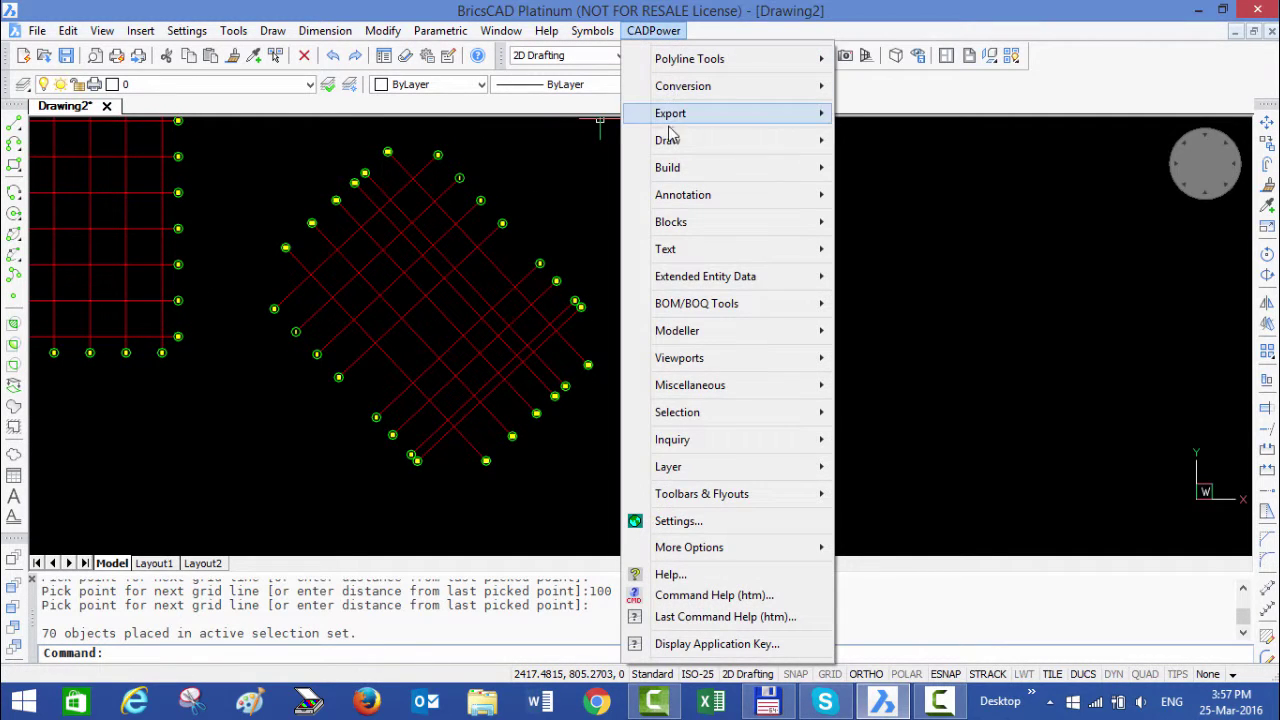
mouse_move(760, 141)
mouse_move(885, 147)
left_click(1020, 393)
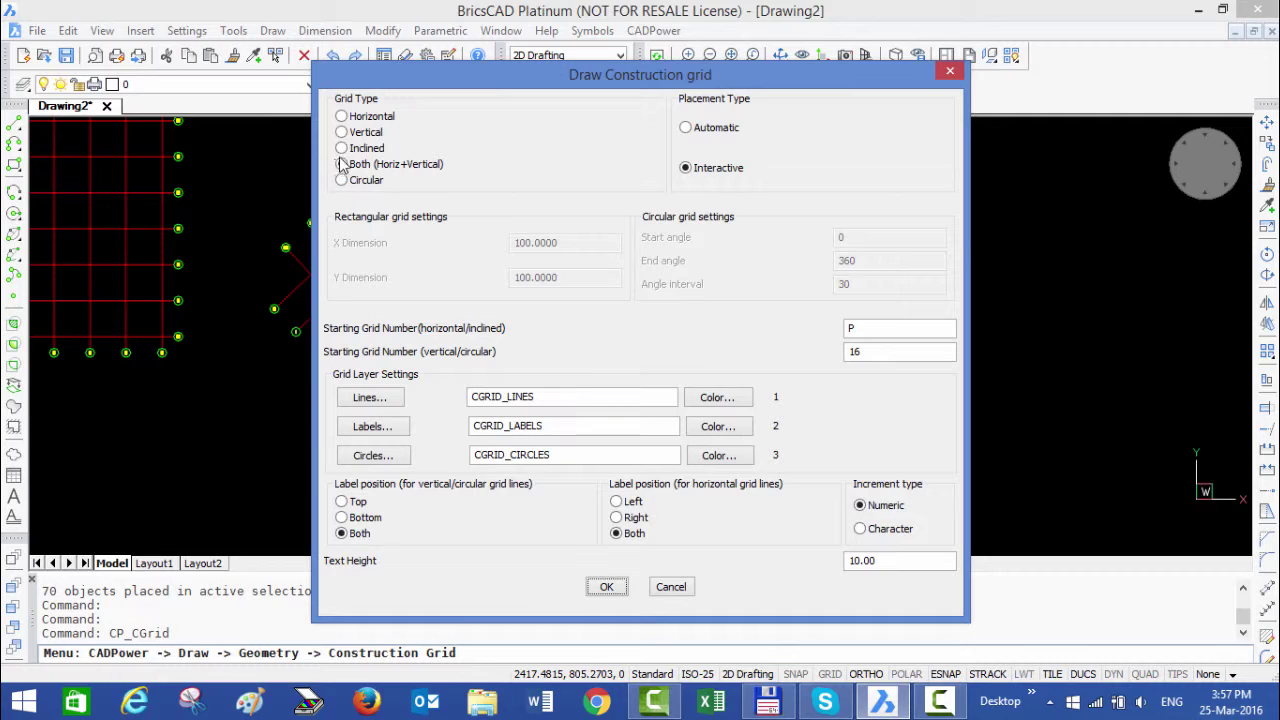
left_click(342, 164)
left_click(342, 181)
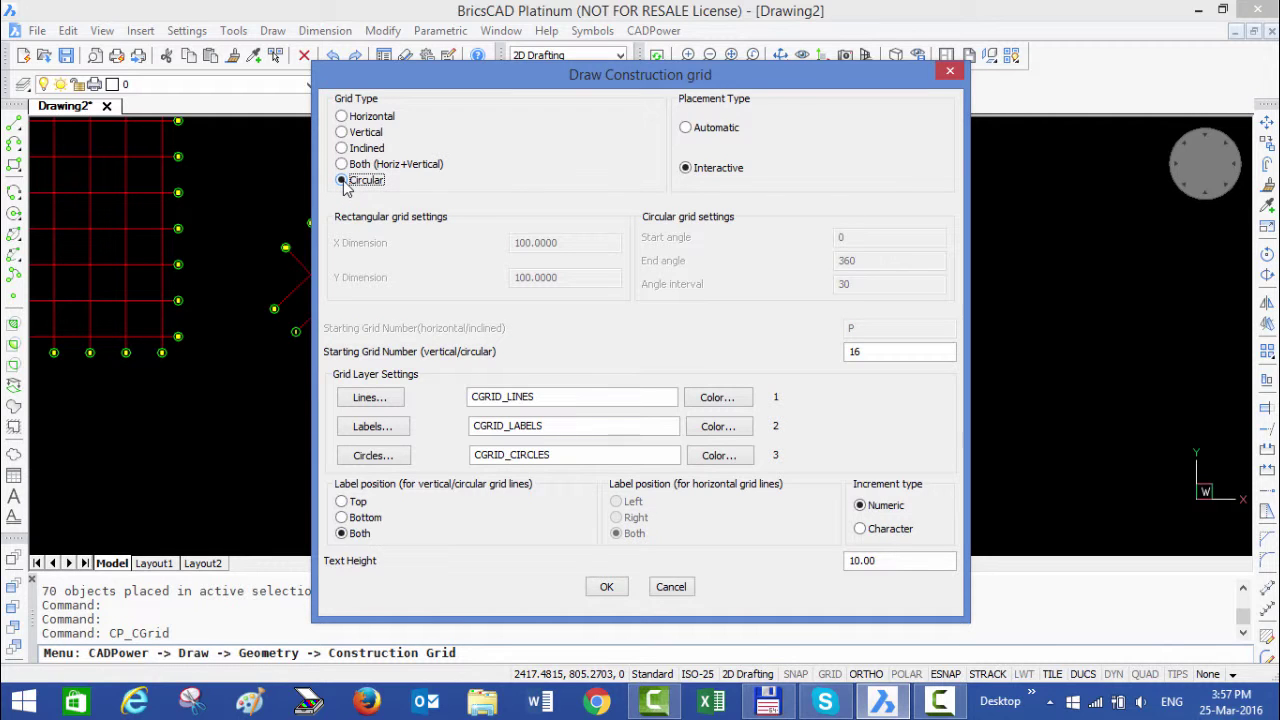
left_click(686, 128)
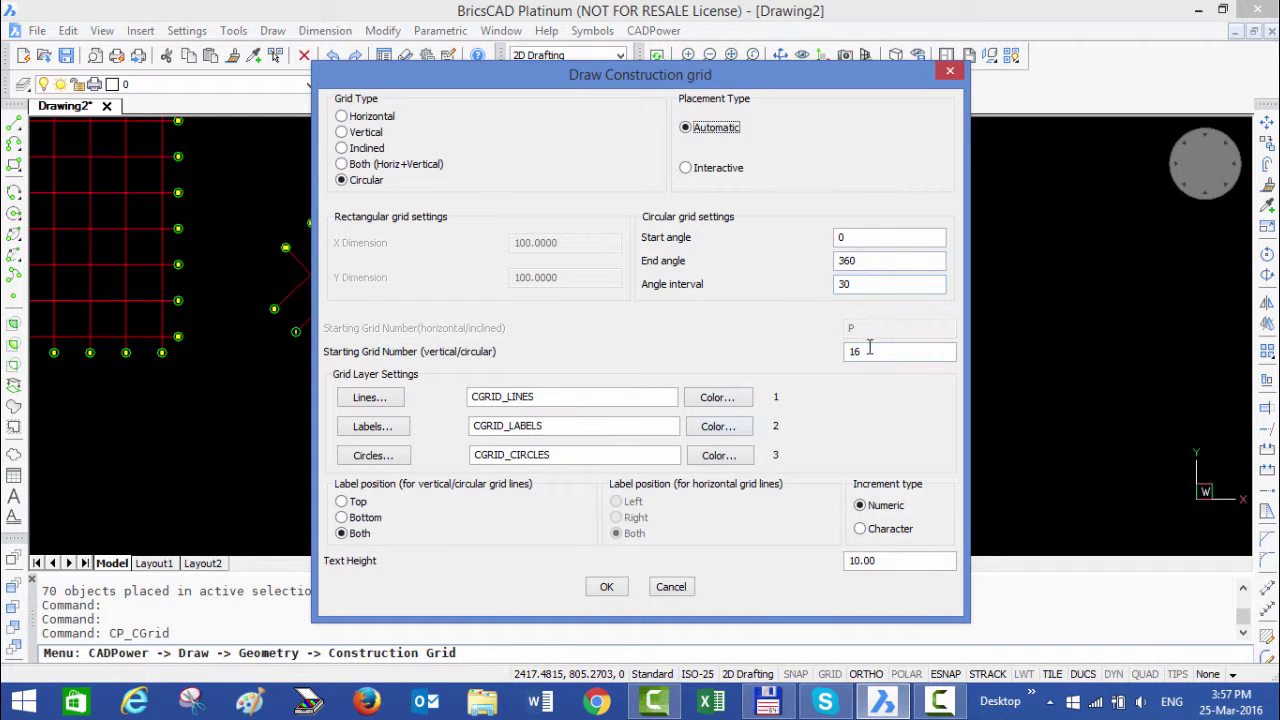
Pick centre, inner and outer points for the twelve-spoke grid labelled 16–27, then repeat CP_CGRID
left_click(605, 587)
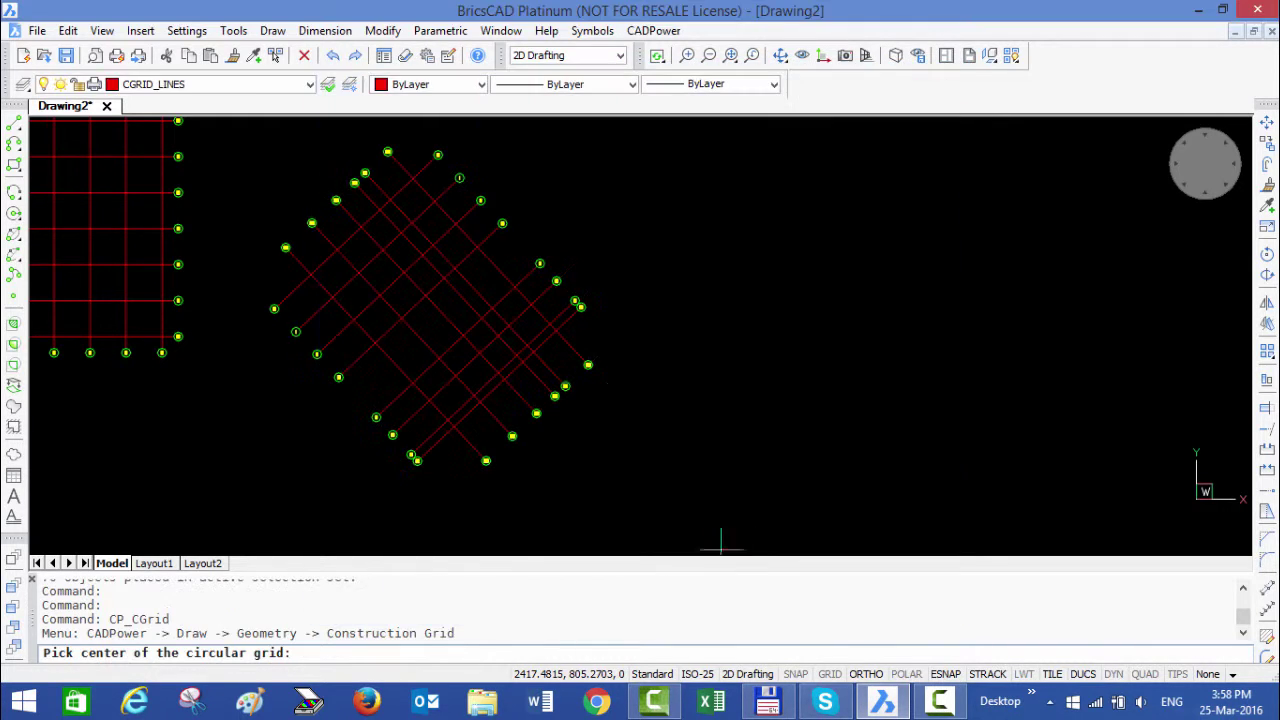
left_click(933, 397)
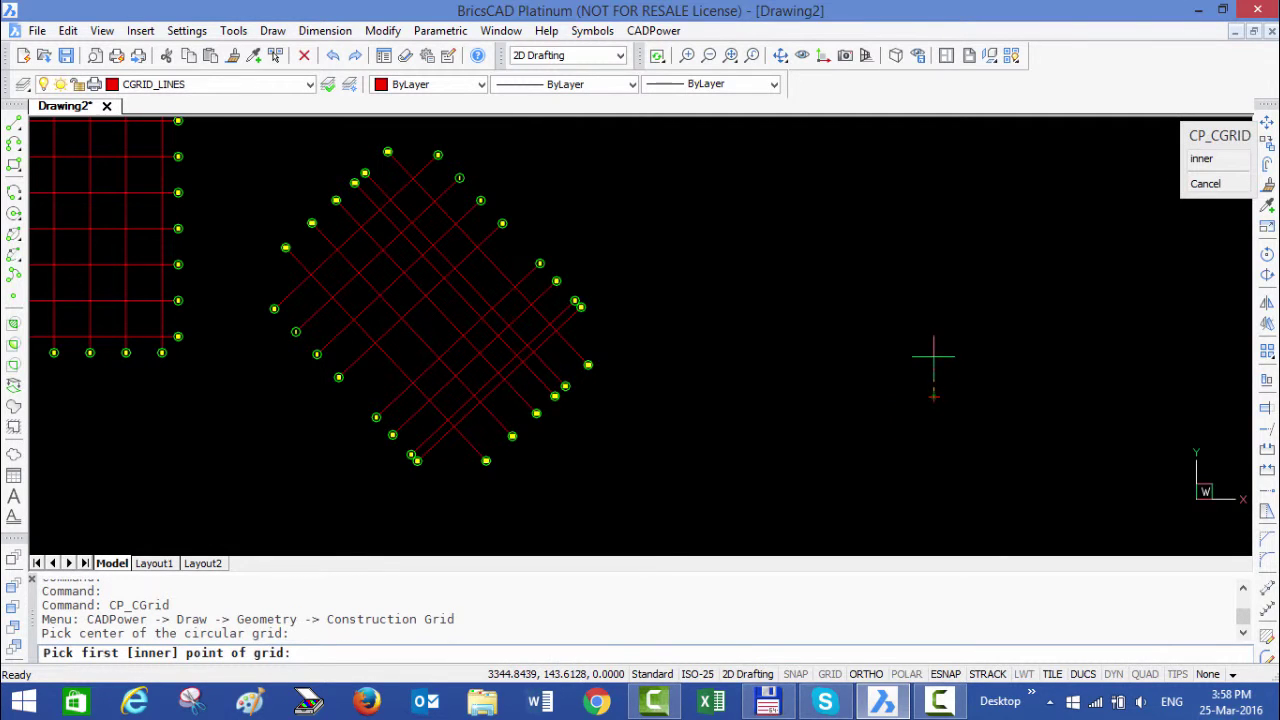
left_click(933, 362)
left_click(933, 326)
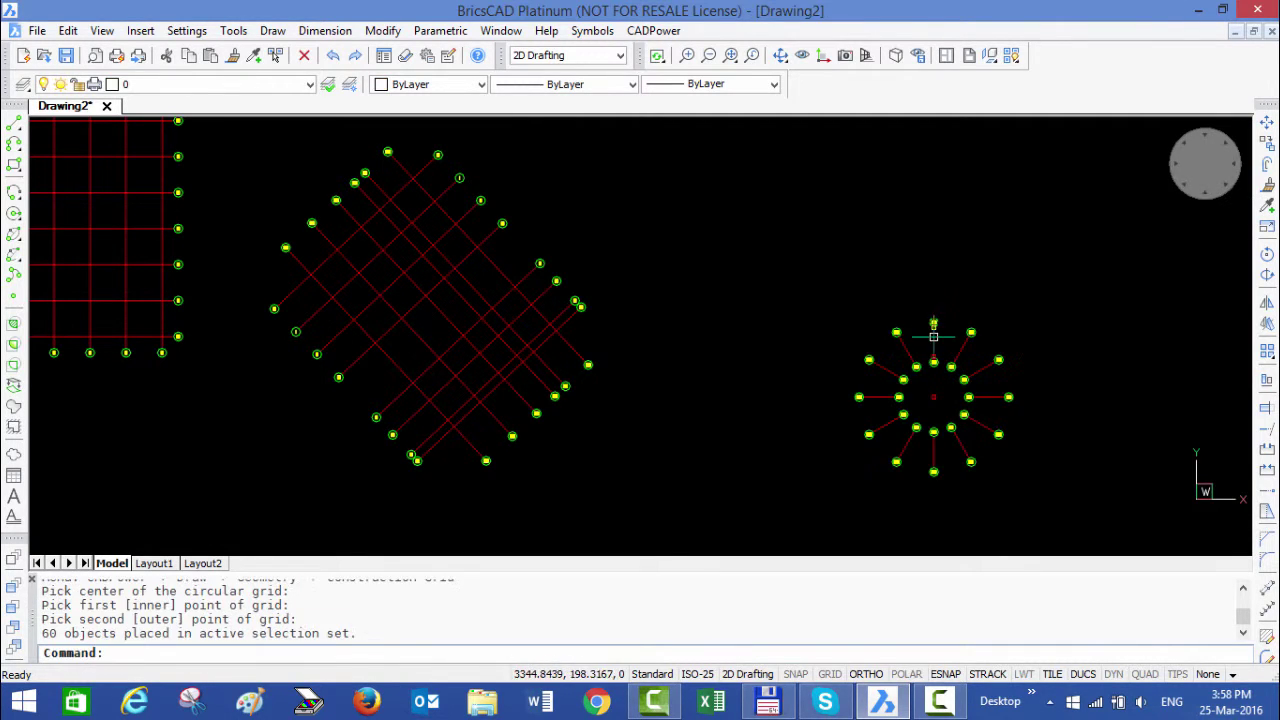
scroll(938, 391, "up", 4)
mouse_move(938, 391)
middle_mouse_down()
mouse_move(629, 277)
mouse_move(626, 292)
mouse_move(544, 318)
middle_mouse_up()
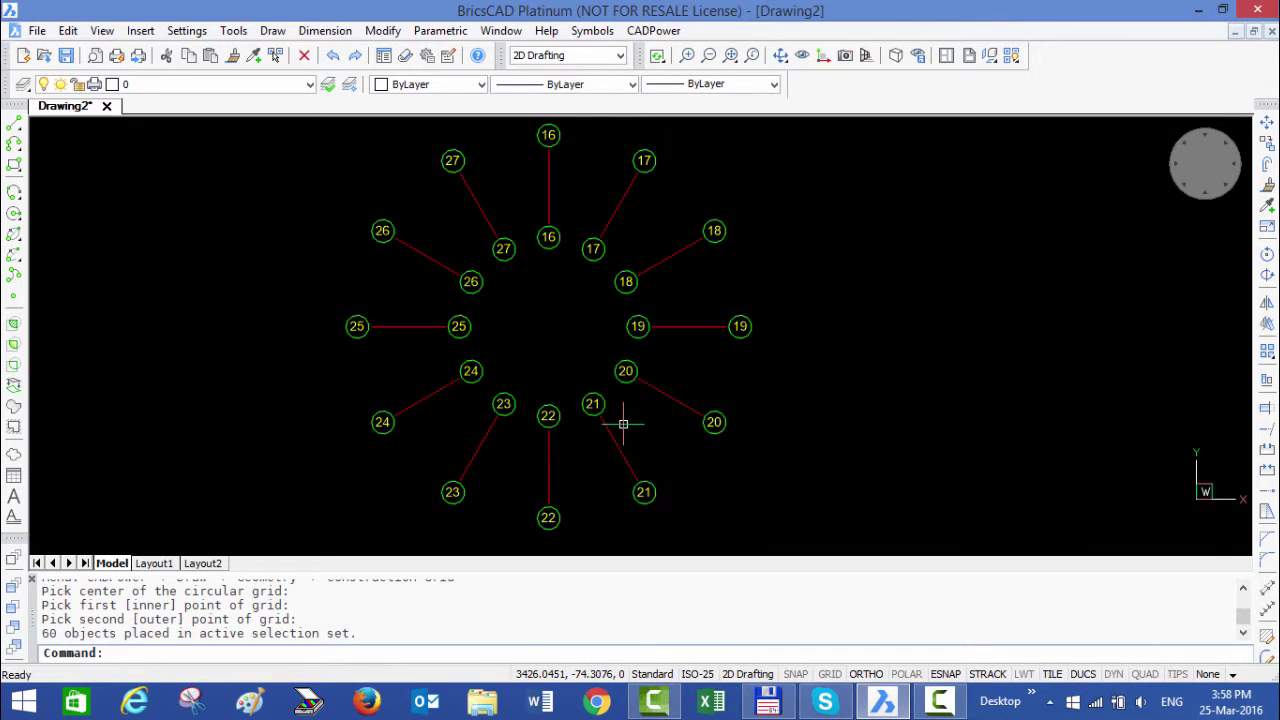
key("Return")
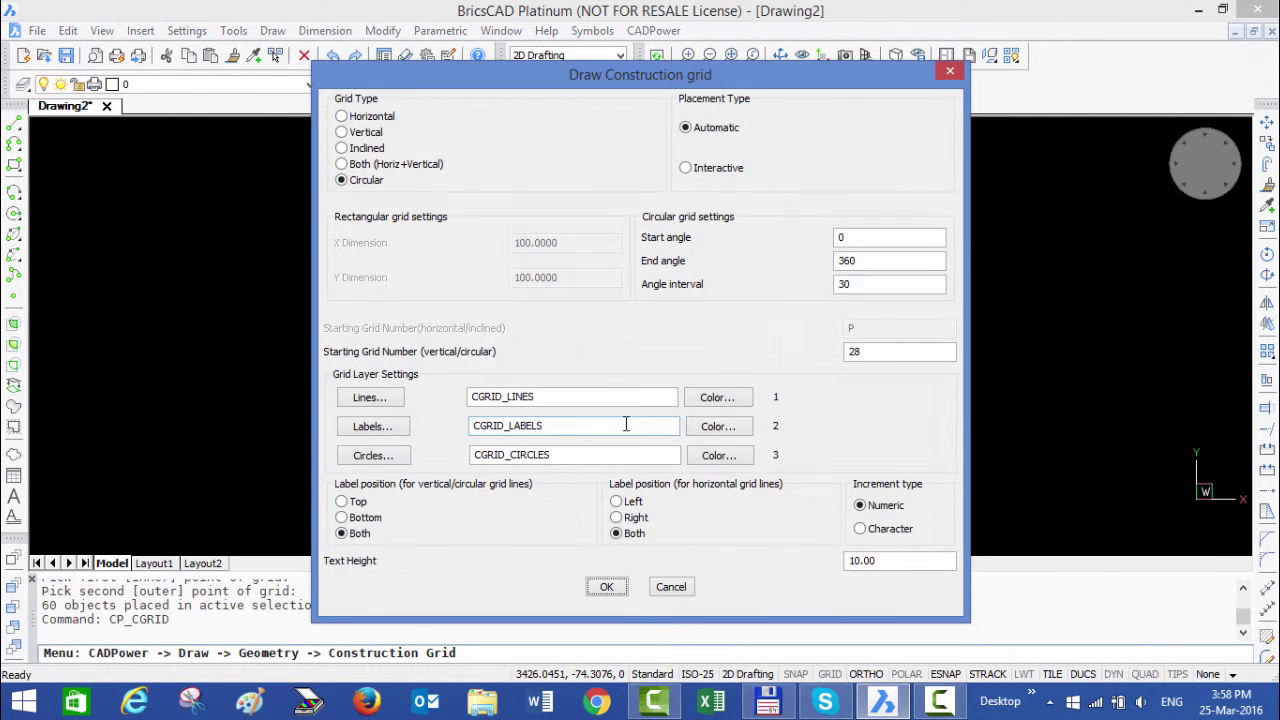
Switch the circular grid to Interactive placement and pan to empty space
left_click(685, 168)
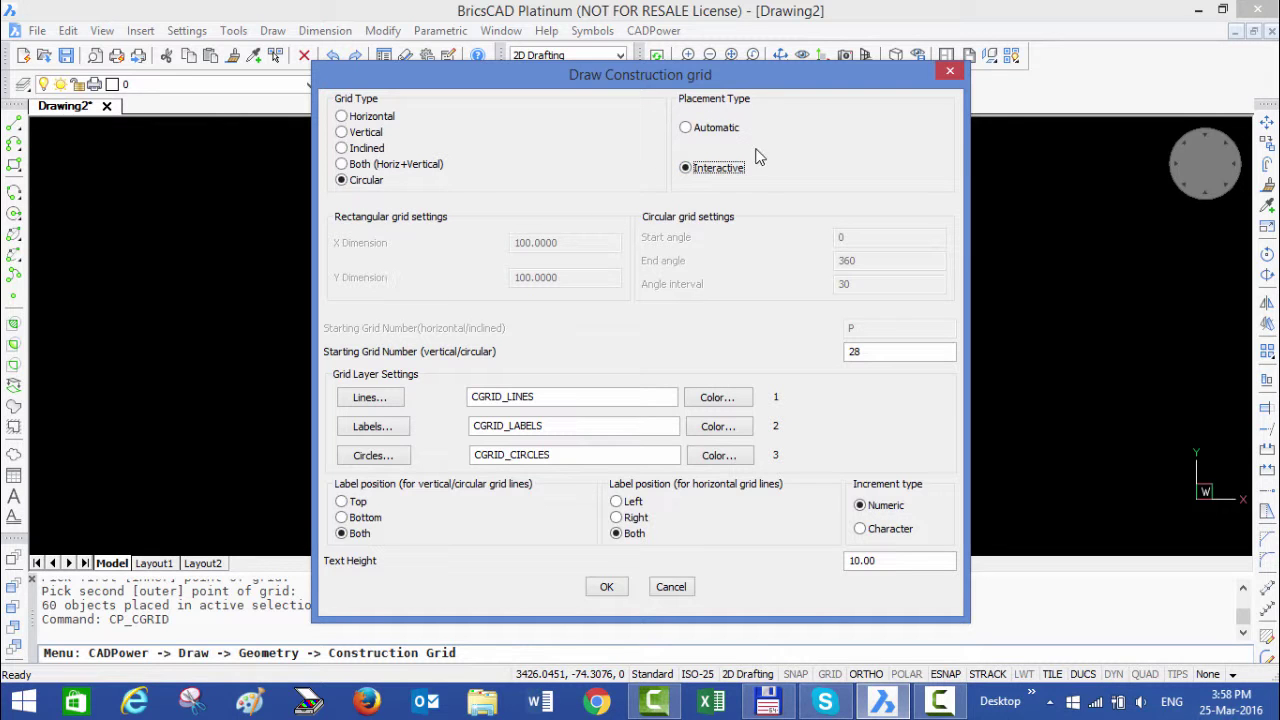
left_click(607, 587)
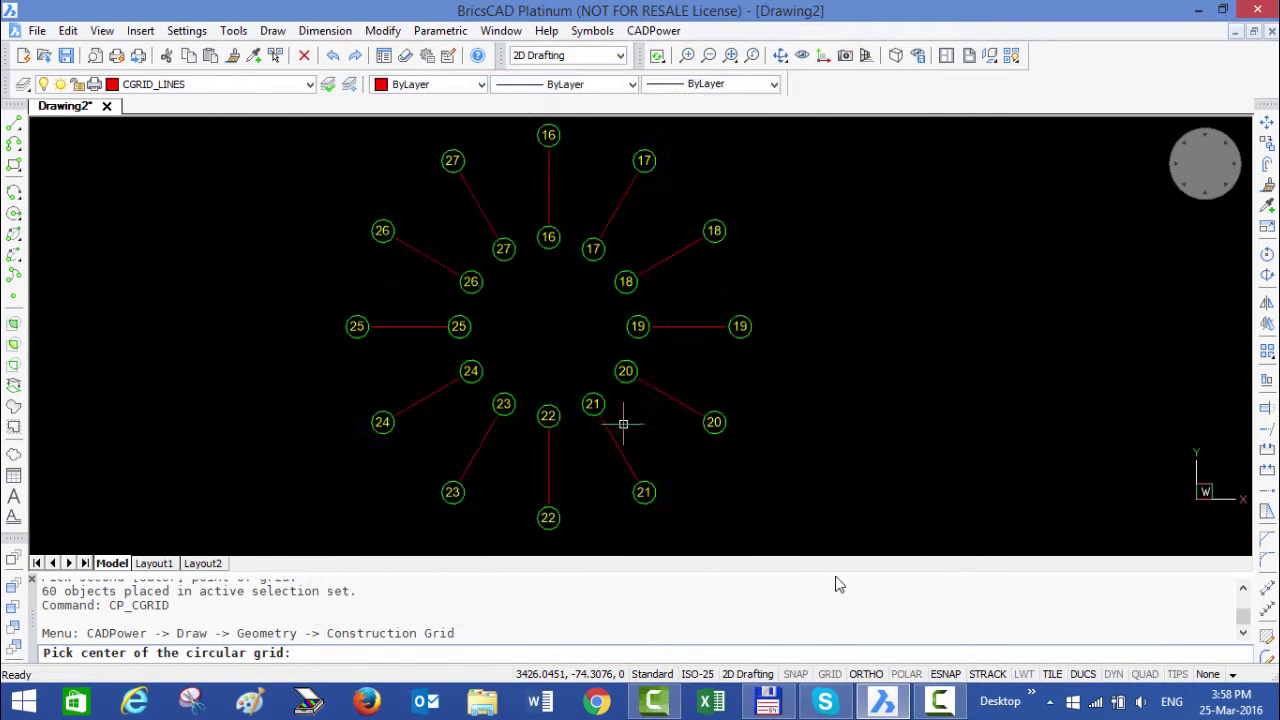
middle_click_drag(815, 521, 326, 565)
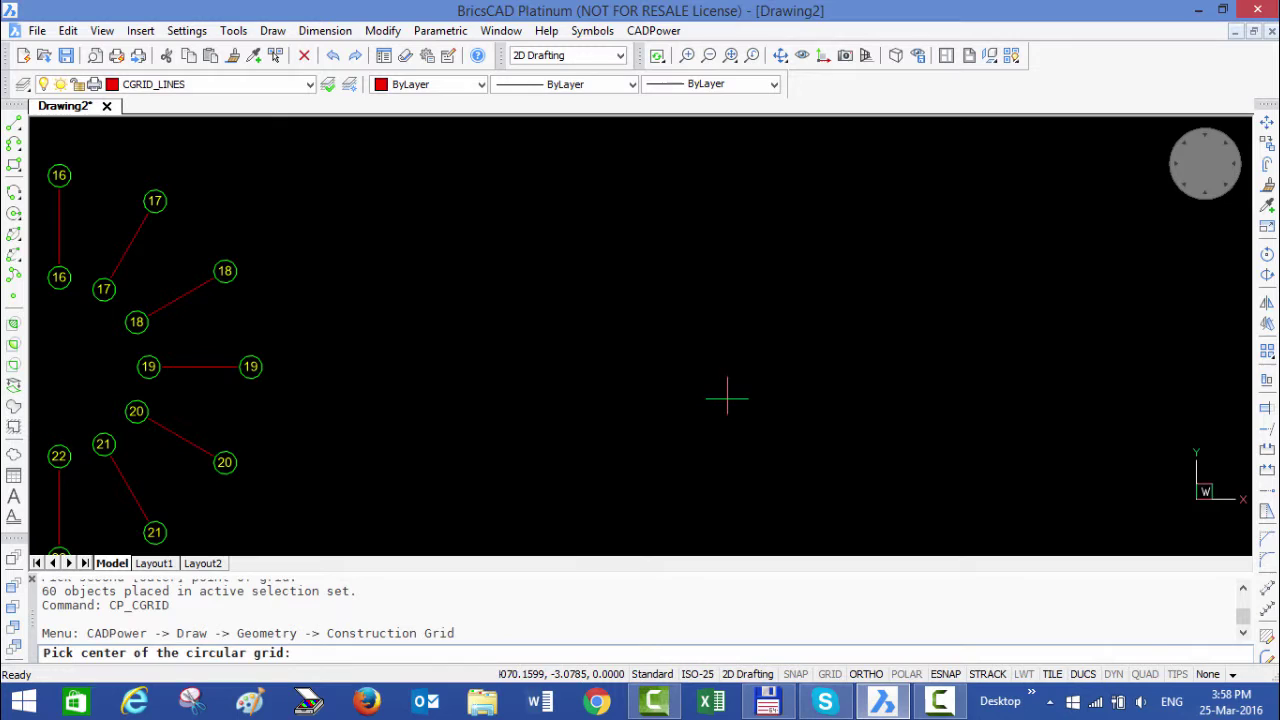
Pick centre, inner and outer points for spoke 28, then add radial lines 29 and 30
left_click(760, 404)
left_click(763, 363)
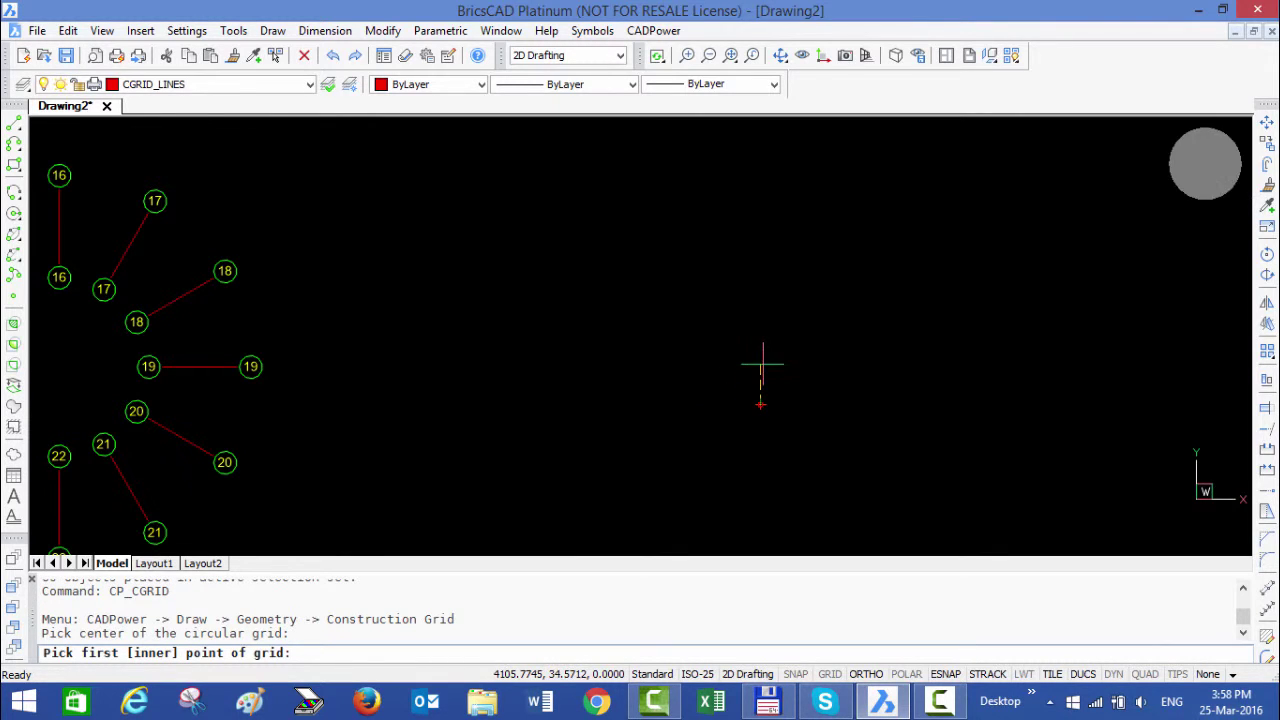
left_click(764, 287)
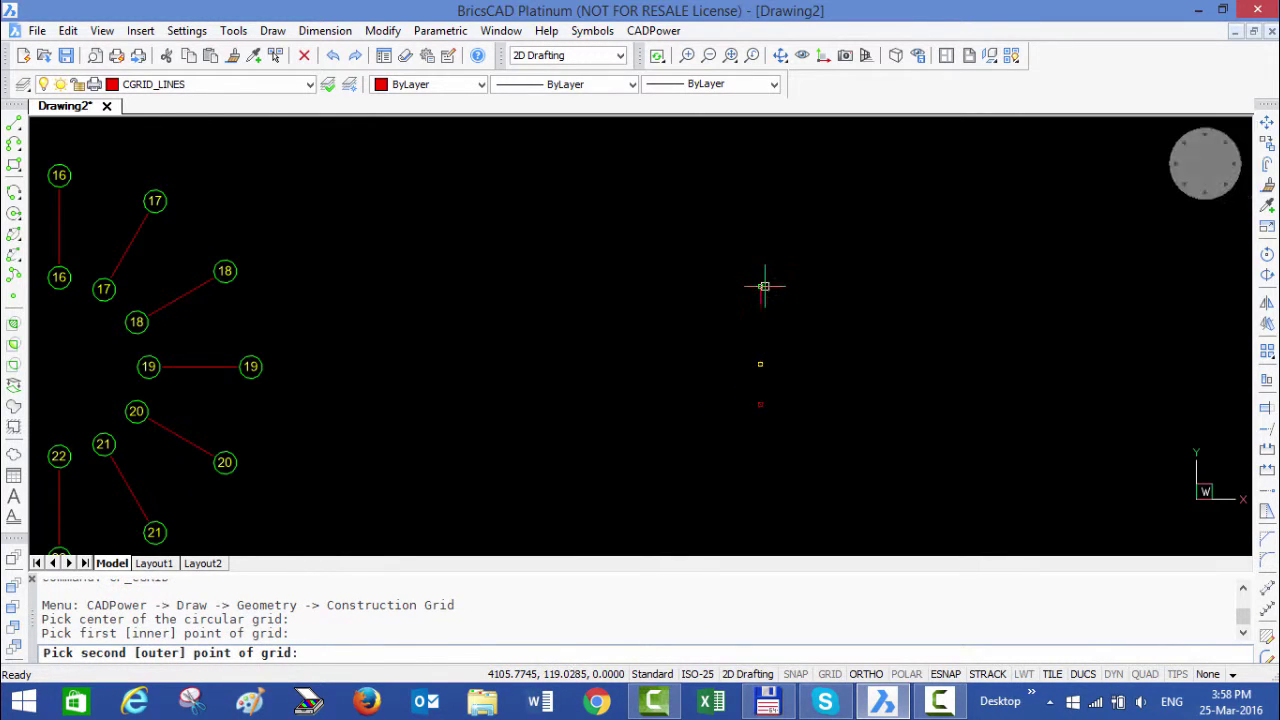
left_click(829, 320)
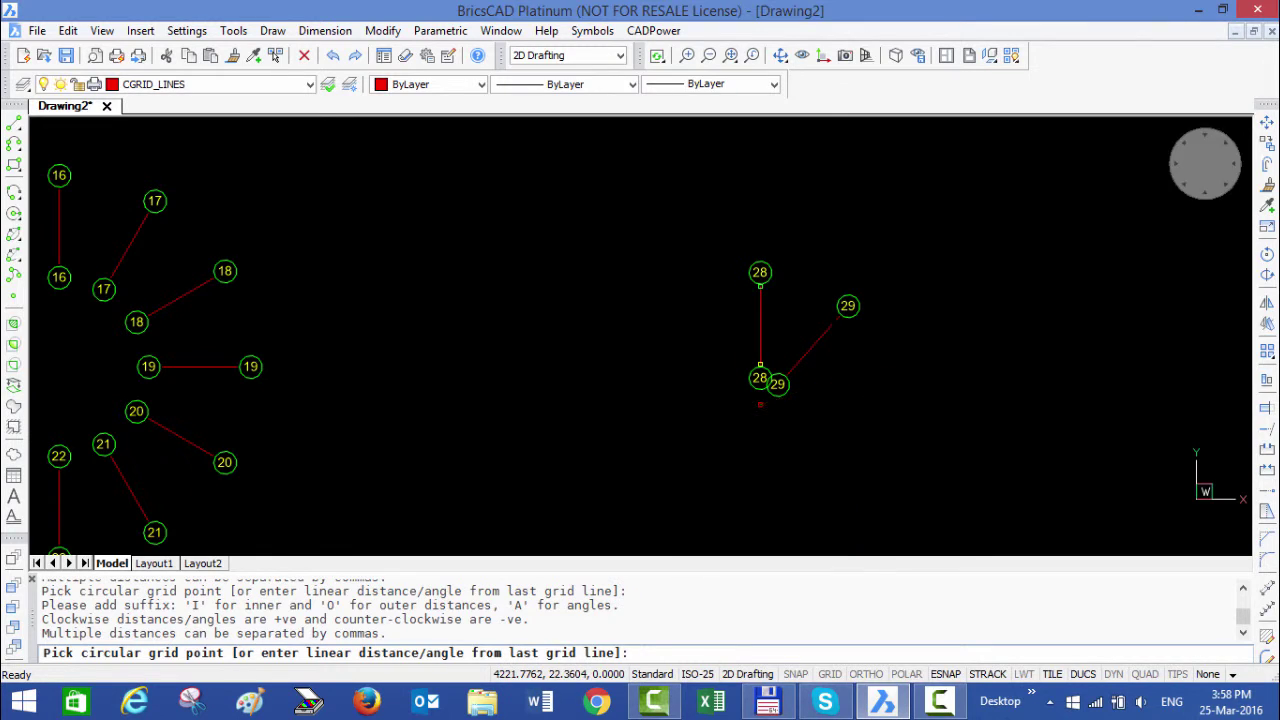
left_click(860, 374)
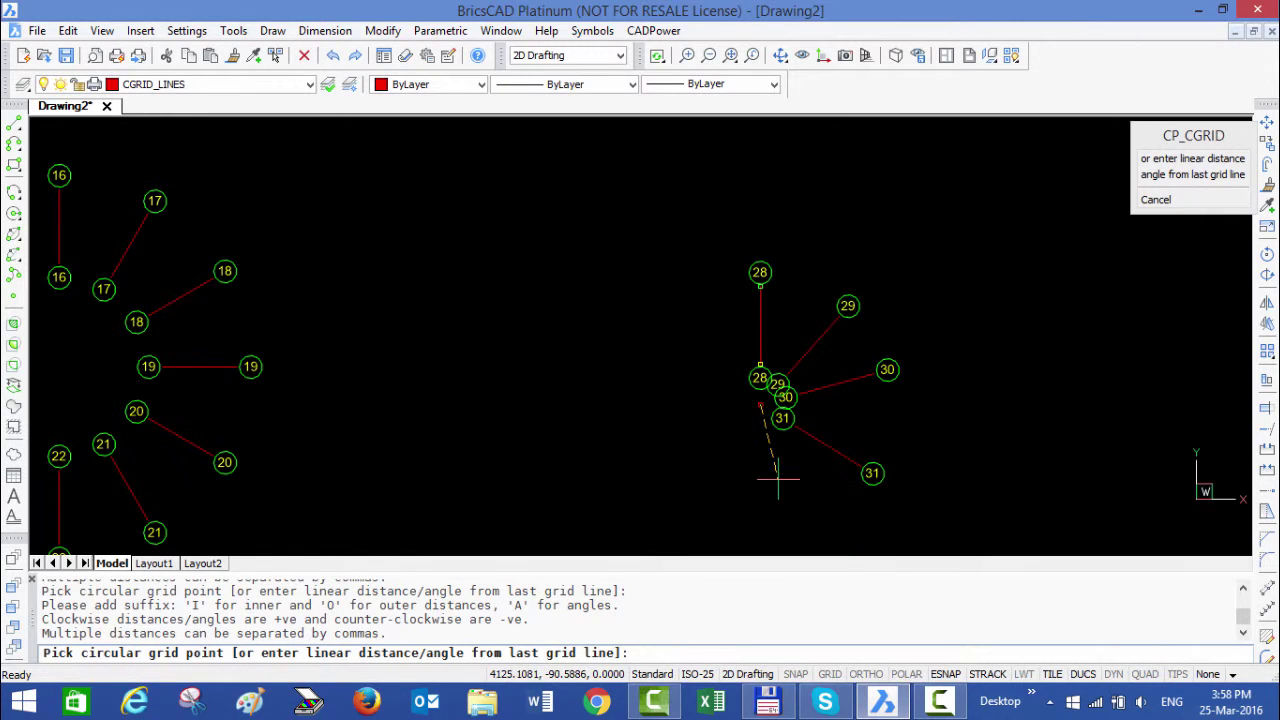
scroll(722, 375, "down", 3)
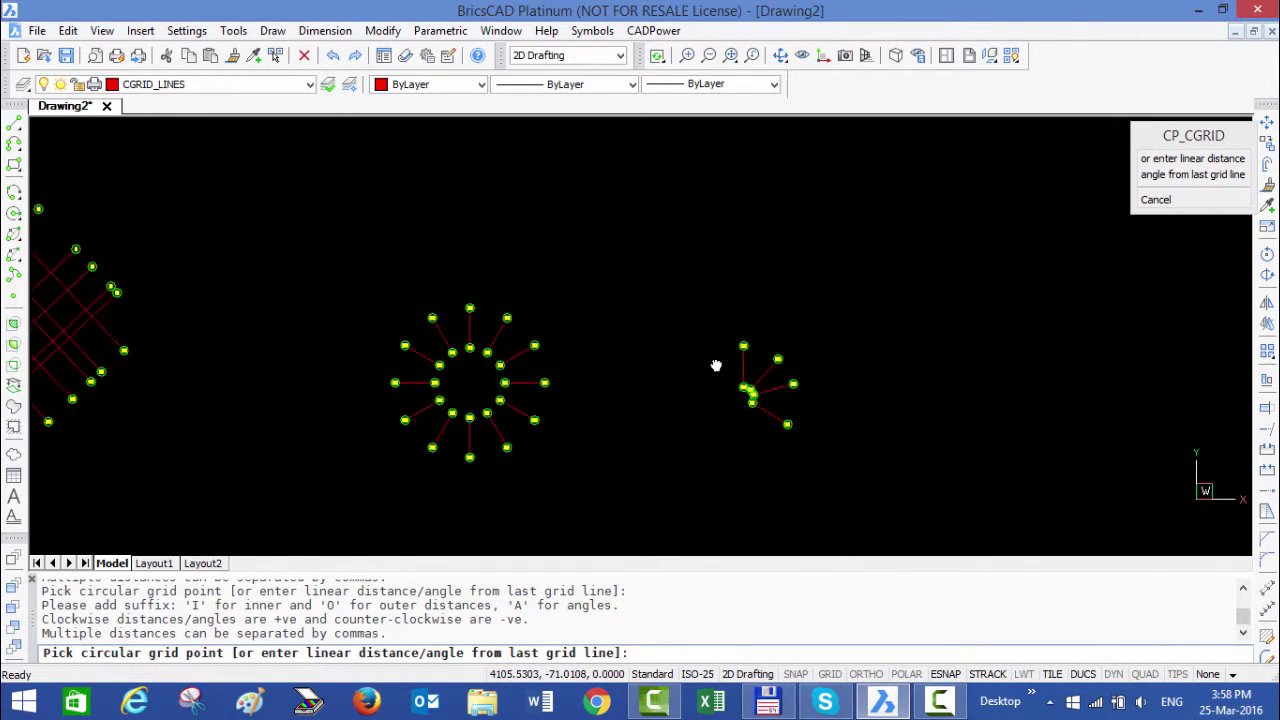
scroll(712, 345, "up", 5)
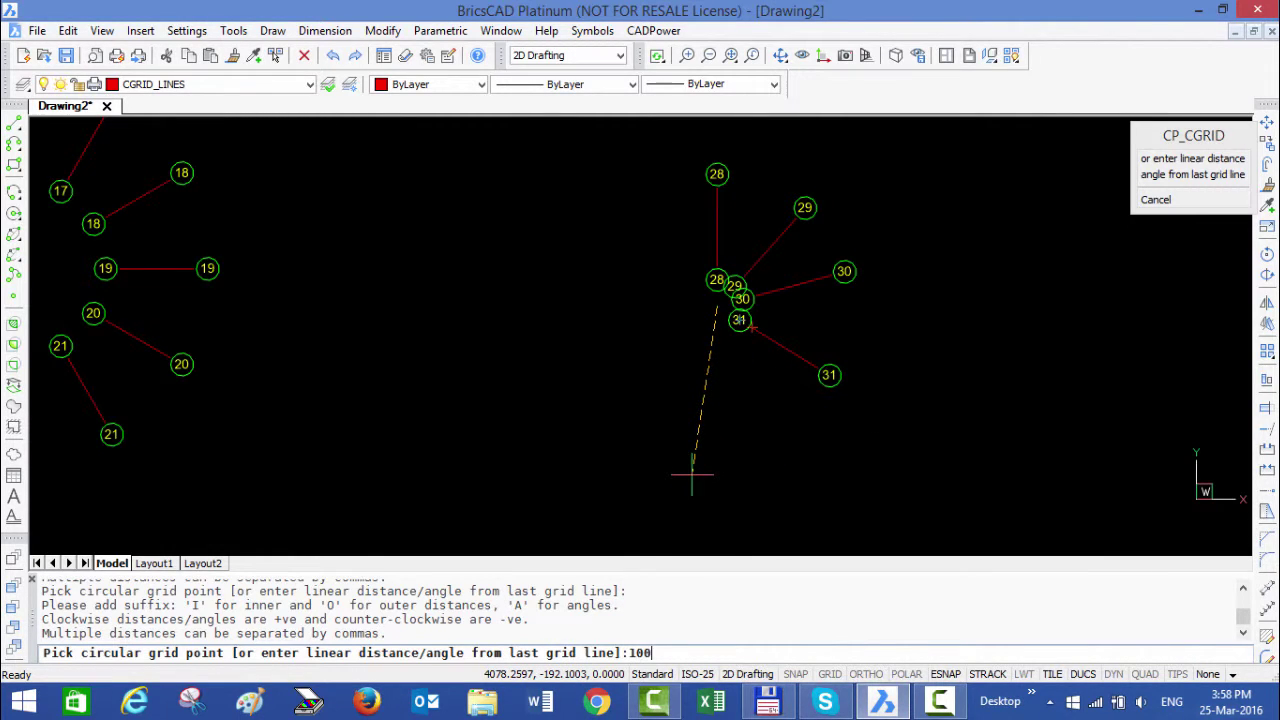
Add grid lines 32 and 33 at 100i and 25o, then show the Prompt History with F2
key("Return")
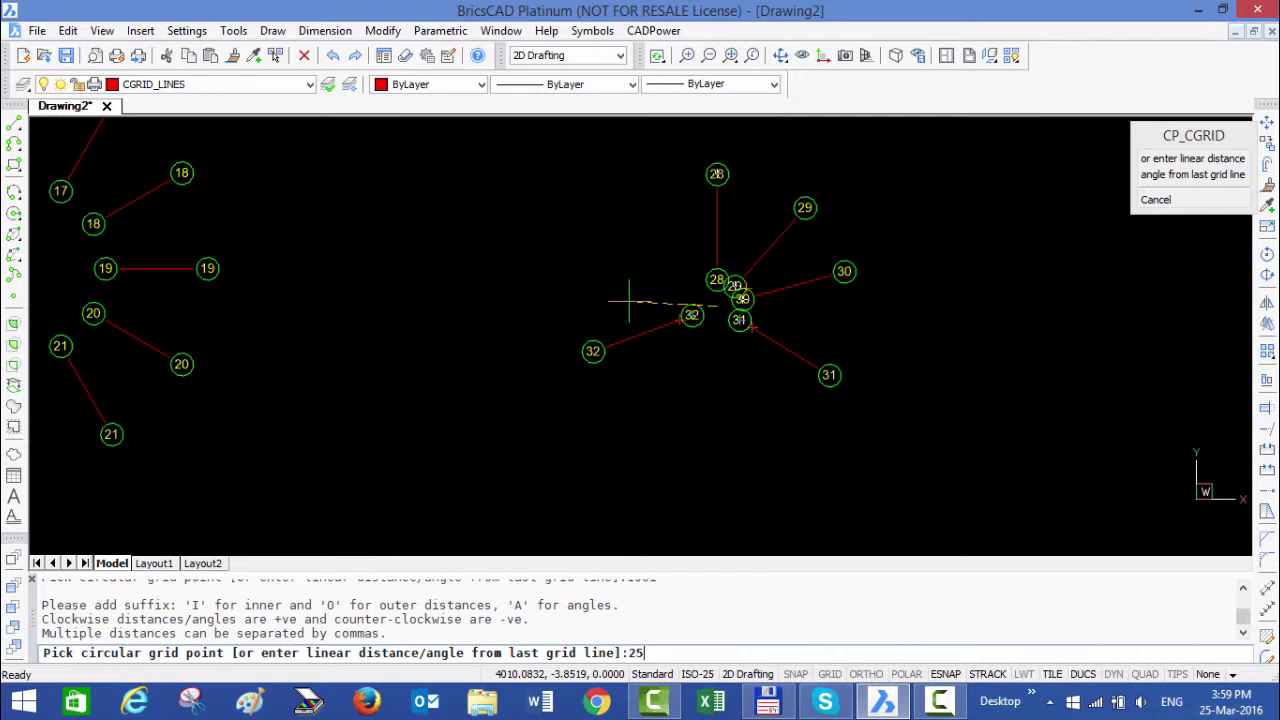
key("Return")
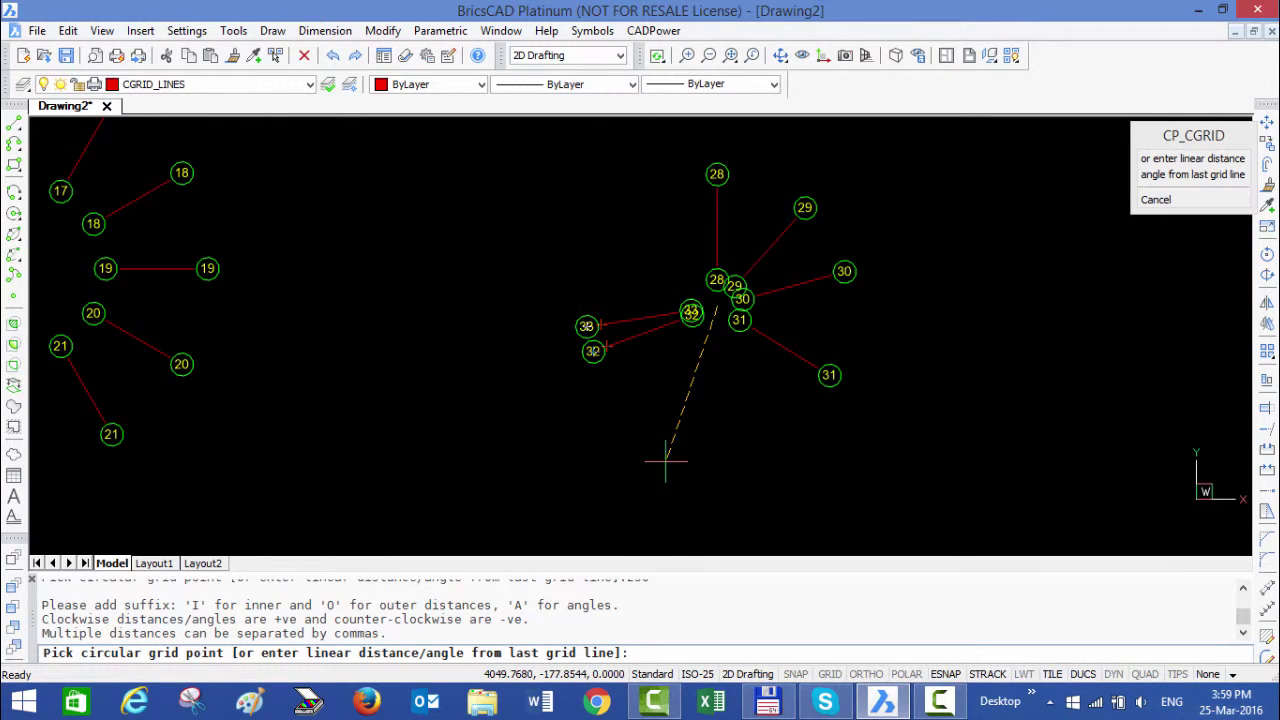
key("F2")
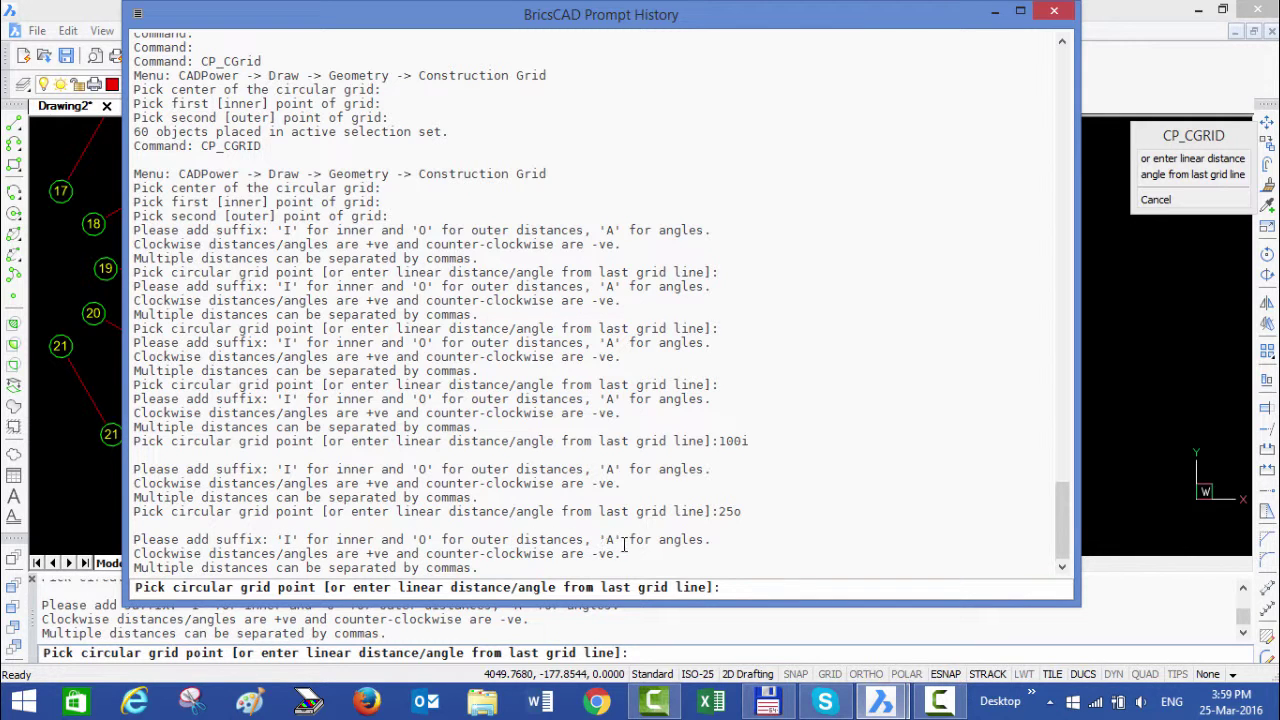
Add radial grid line 34 at 45 degrees, then place lines 35 and 36 at two picked points
key("F2")
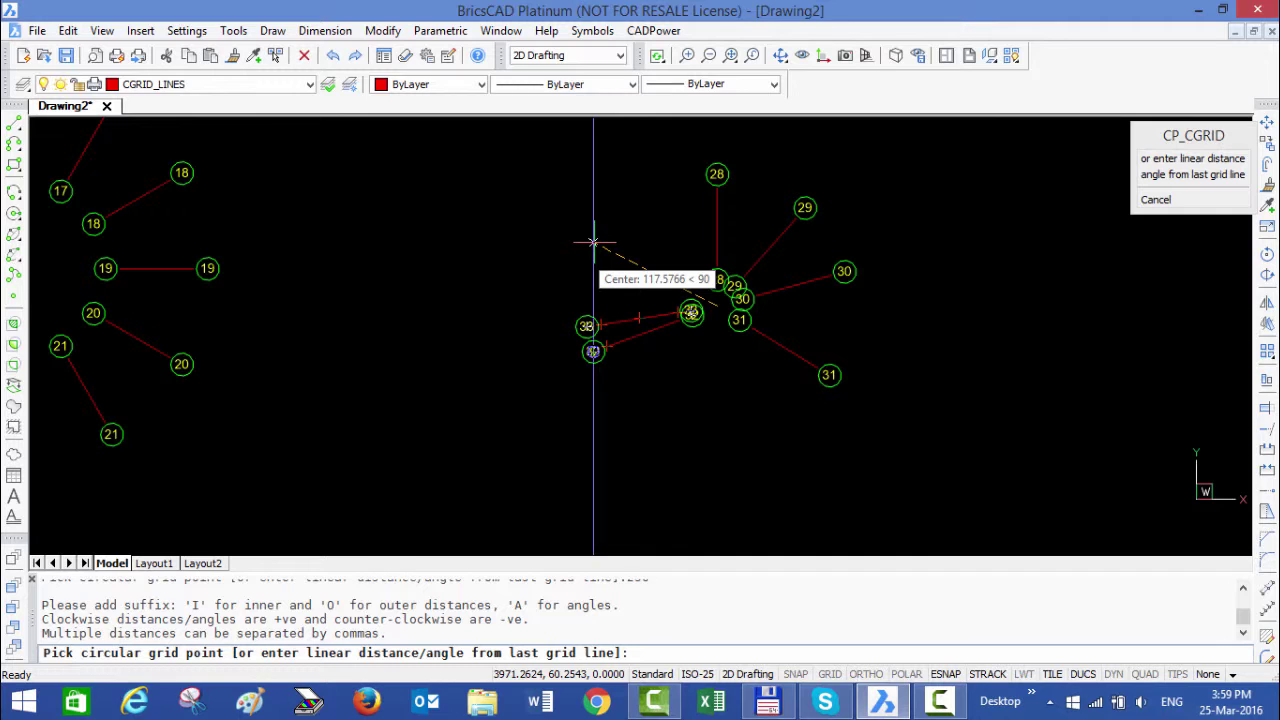
type("45")
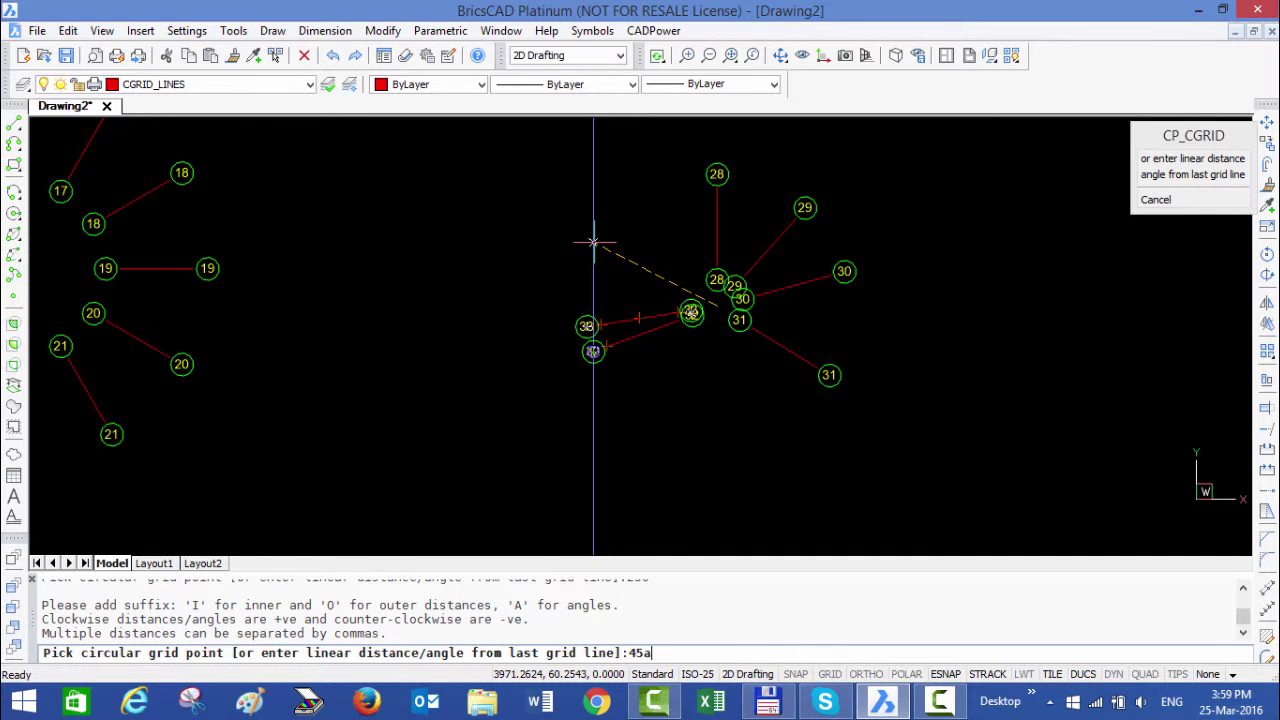
type("a")
key("Return")
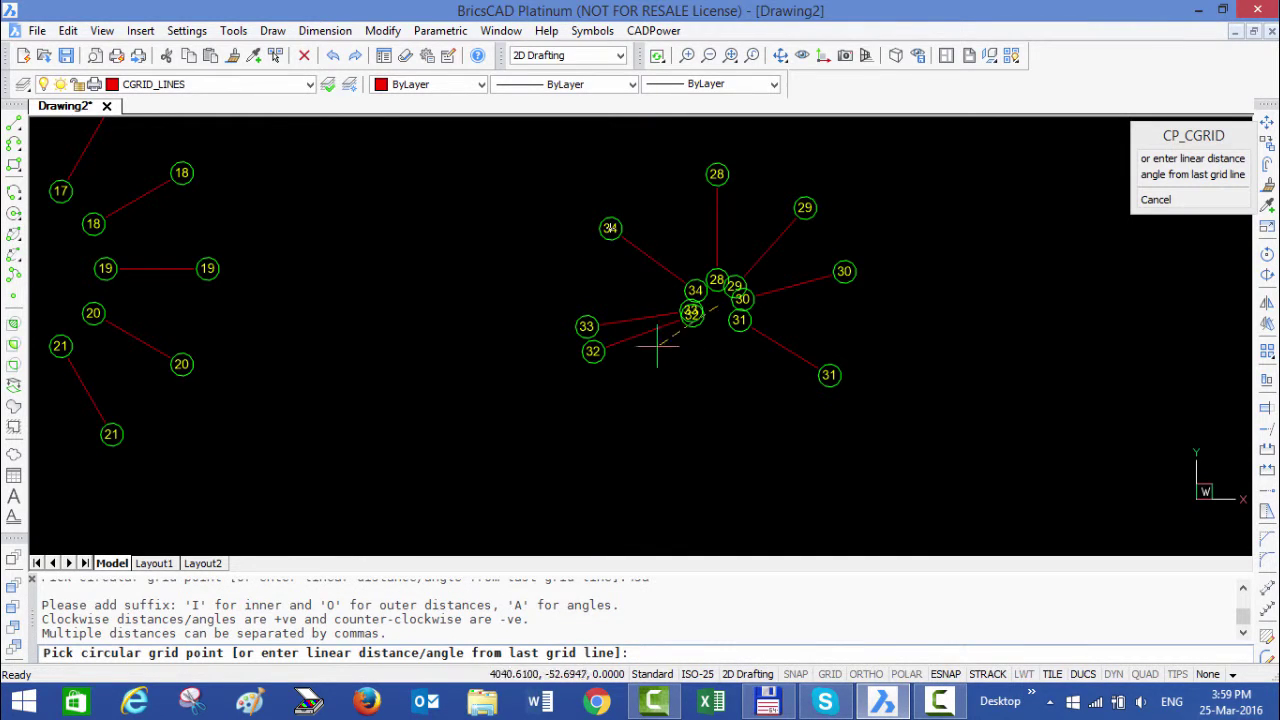
scroll(615, 245, "up", 1)
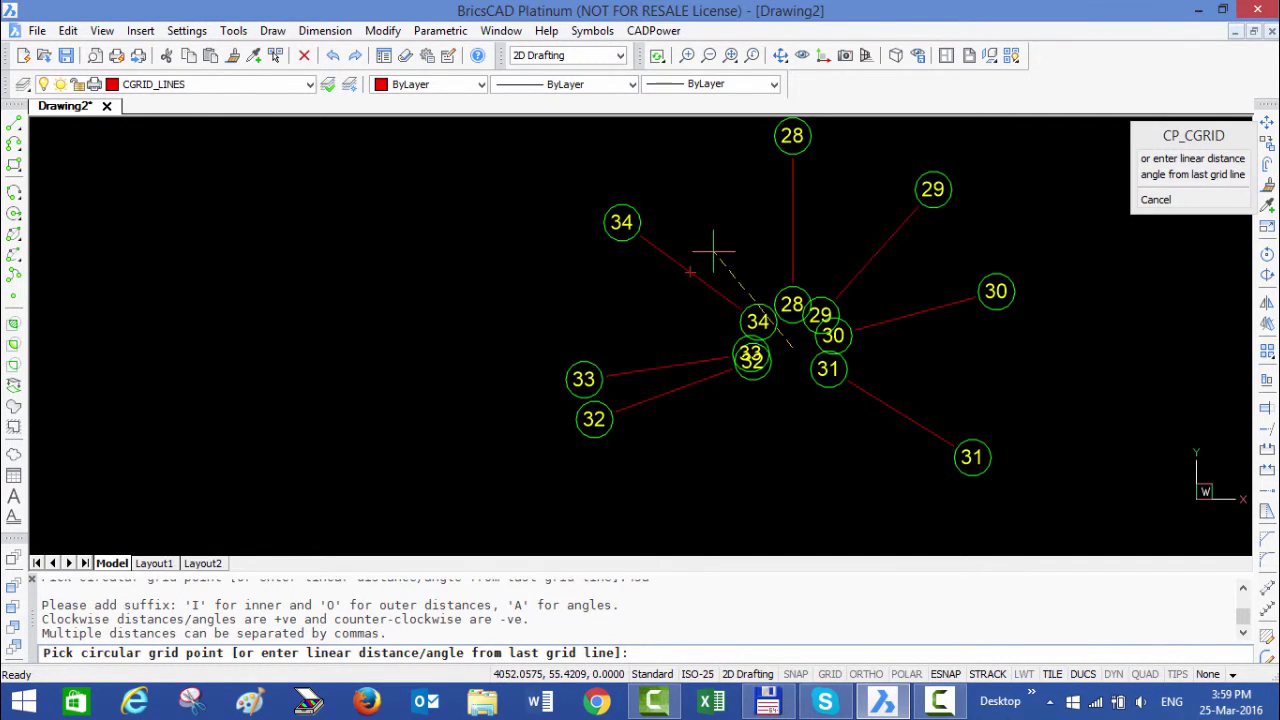
left_click(714, 209)
left_click(738, 170)
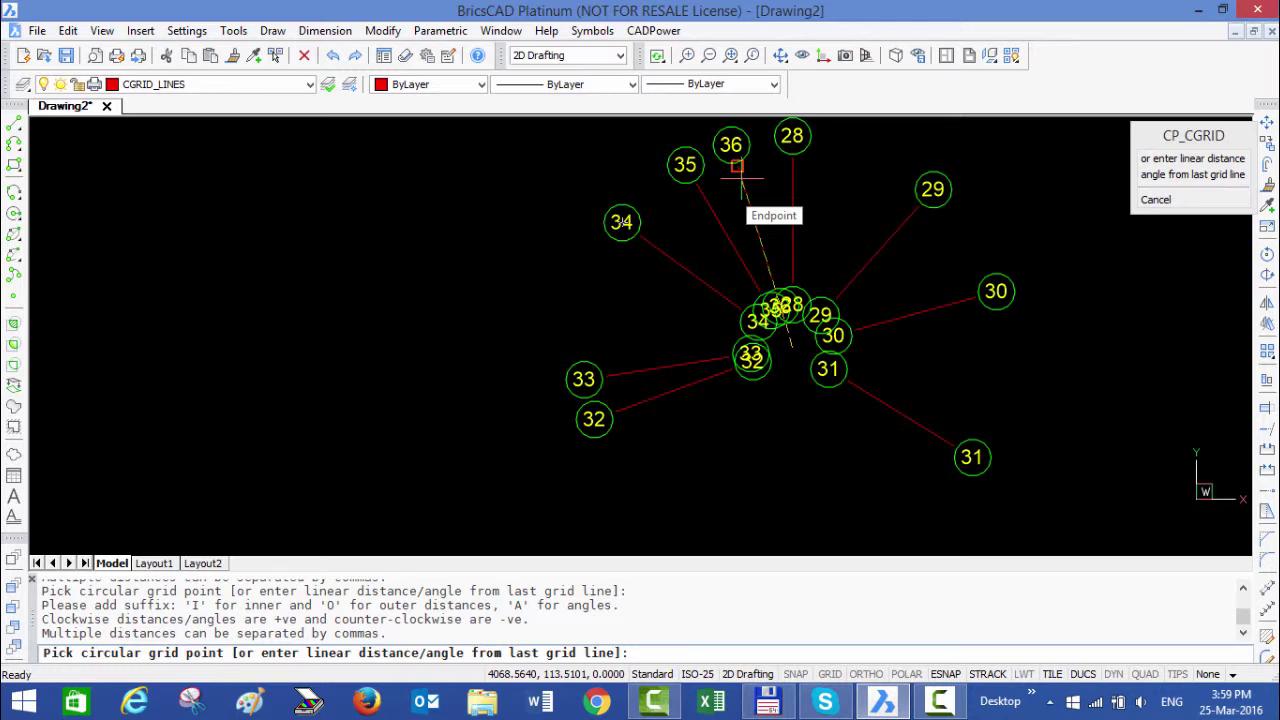
End radial line placement so an outer ring joins the ends of lines 28–36
left_click(741, 180)
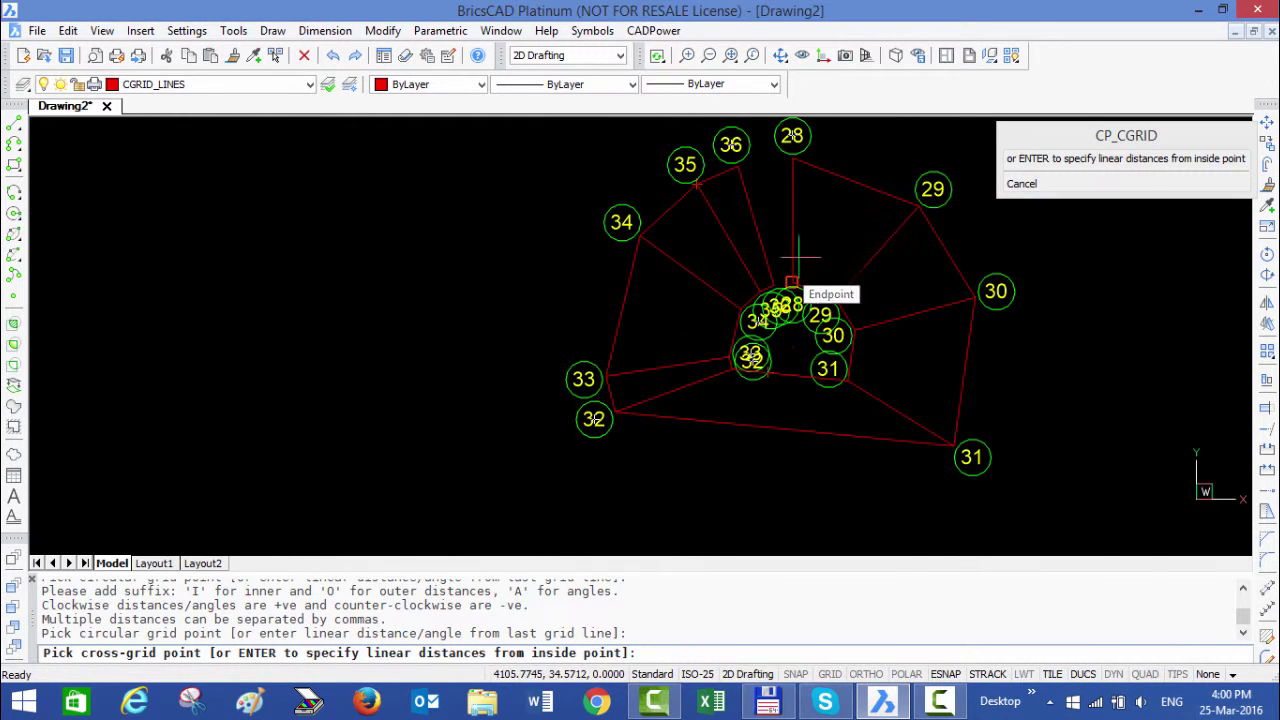
Add inner rings through a picked midpoint and a Nearest-snapped point on grid line 28
left_click(690, 270)
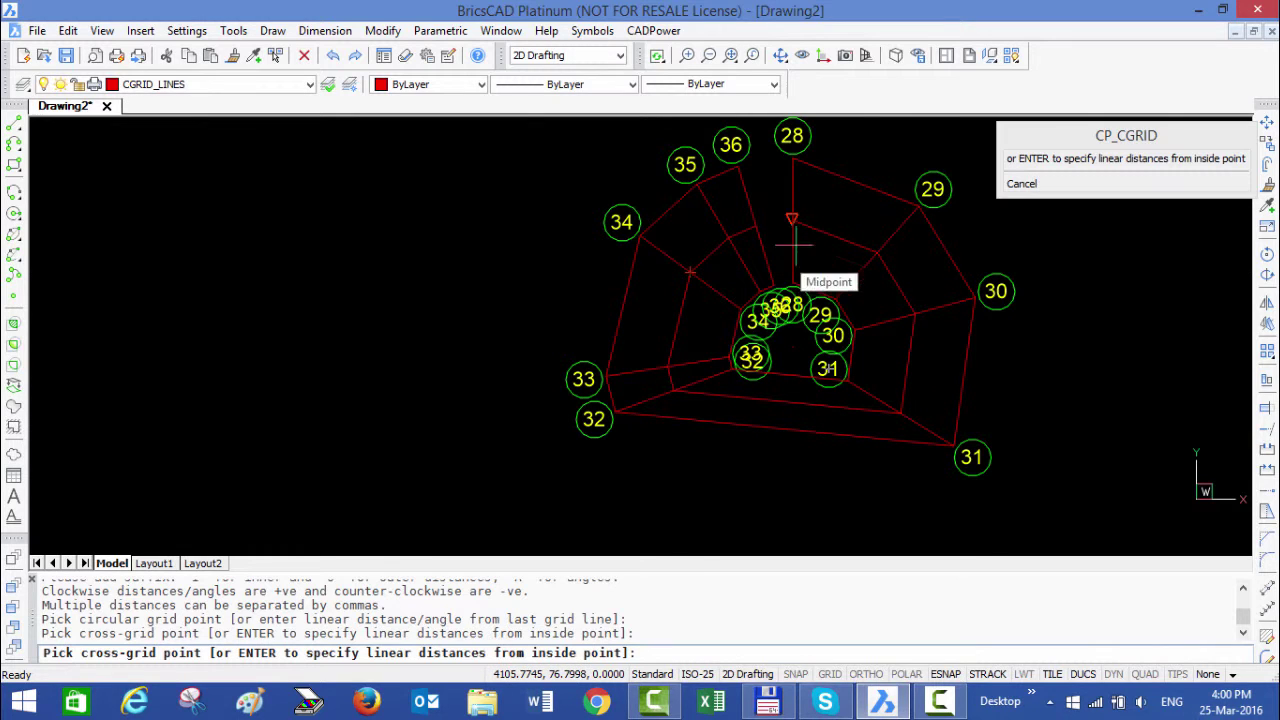
type("nea")
key("Return")
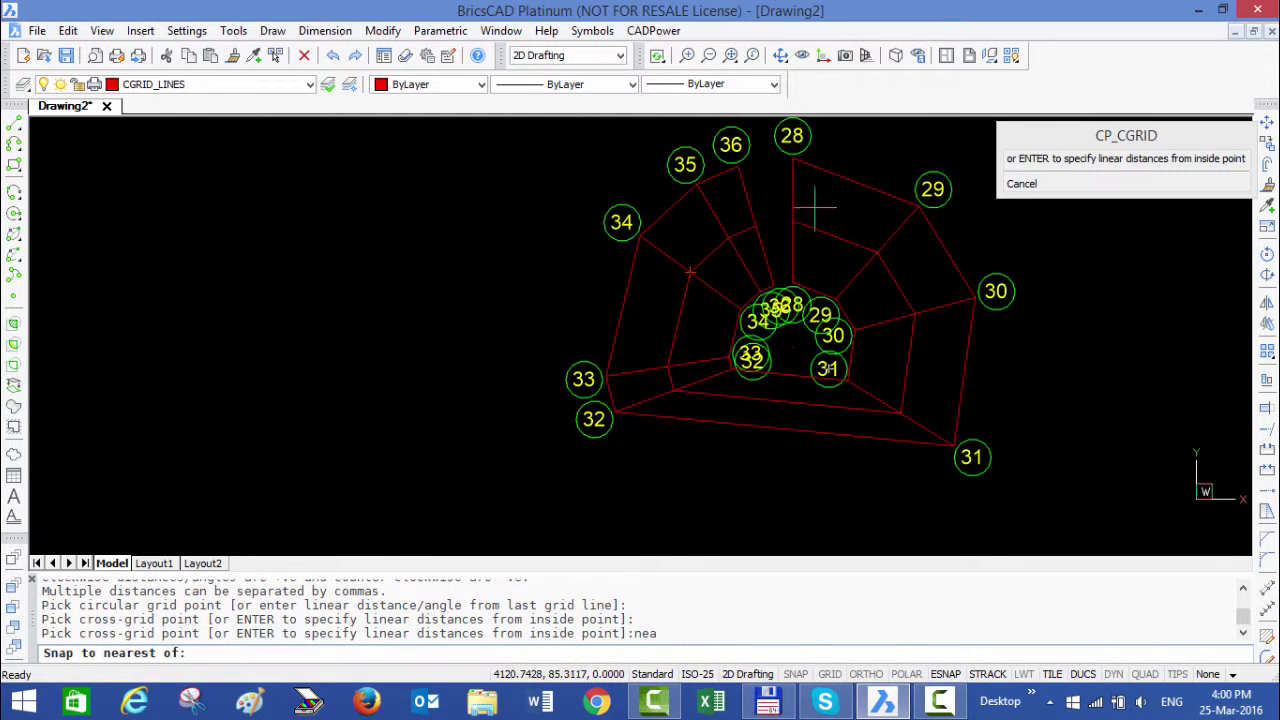
left_click(792, 188)
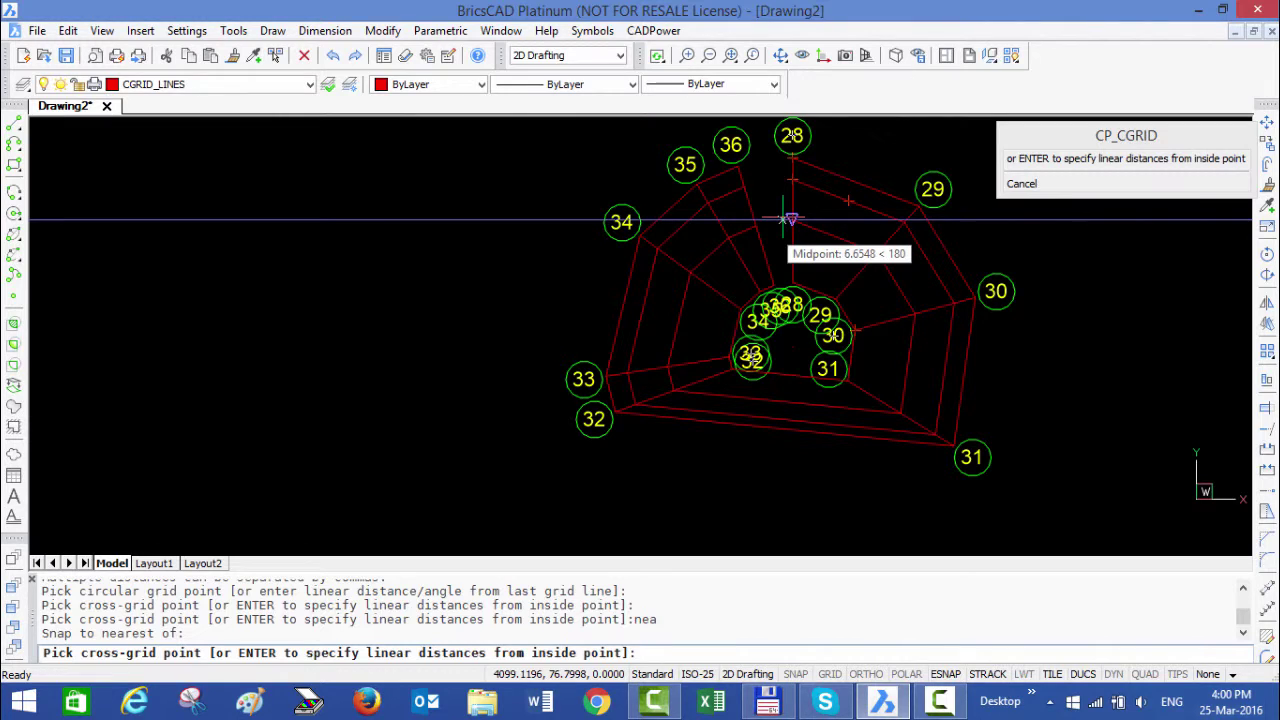
Pick a midpoint reference and add a ring 50 from the outer point
left_click(791, 218)
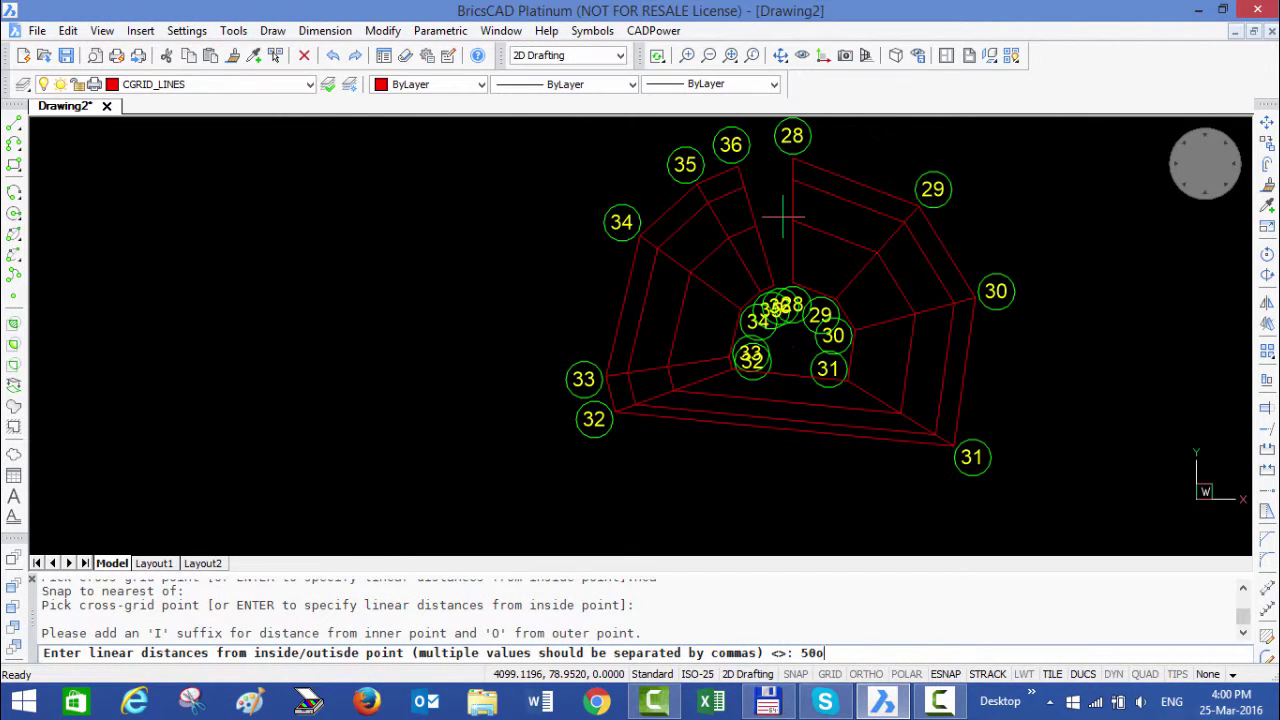
key("Return")
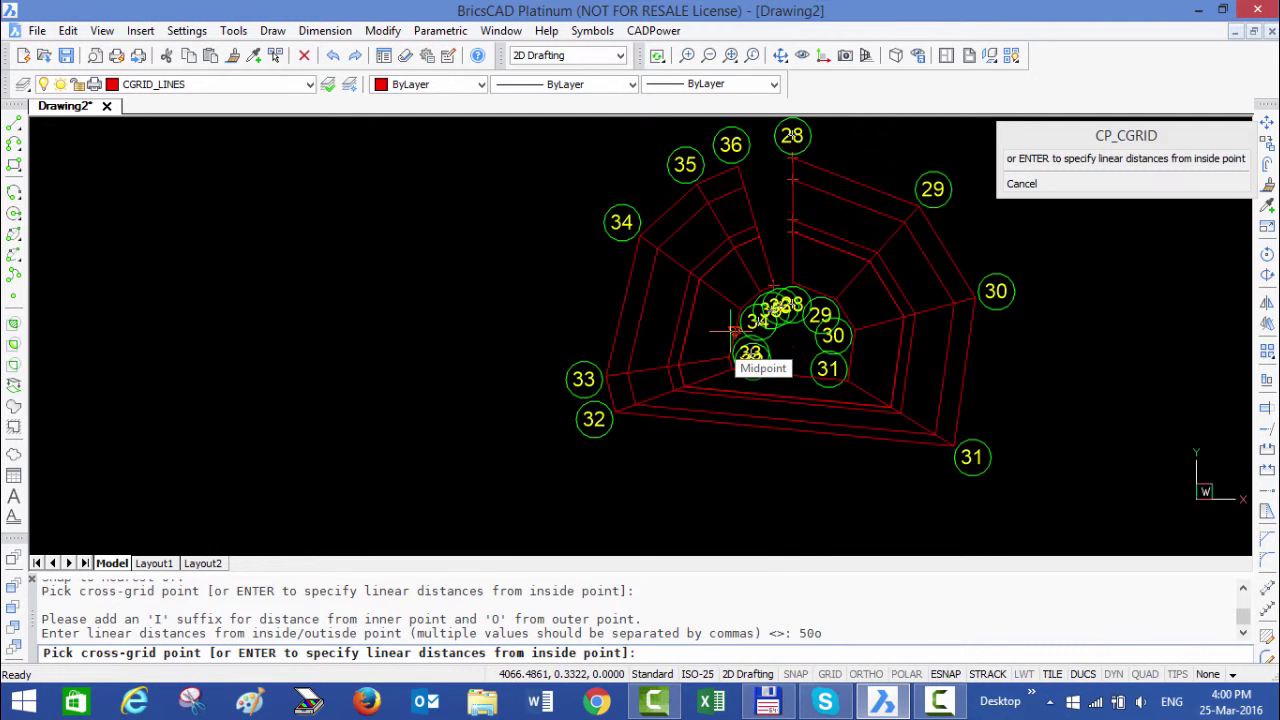
type("25i")
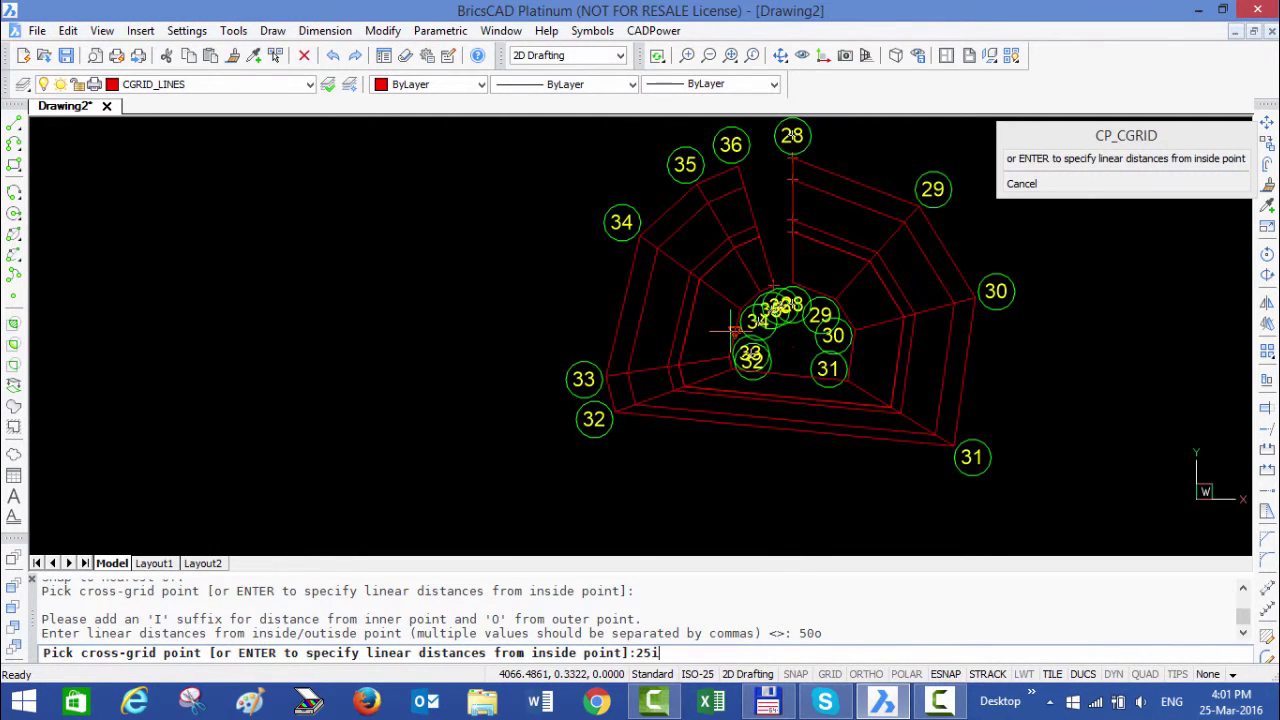
key("Return")
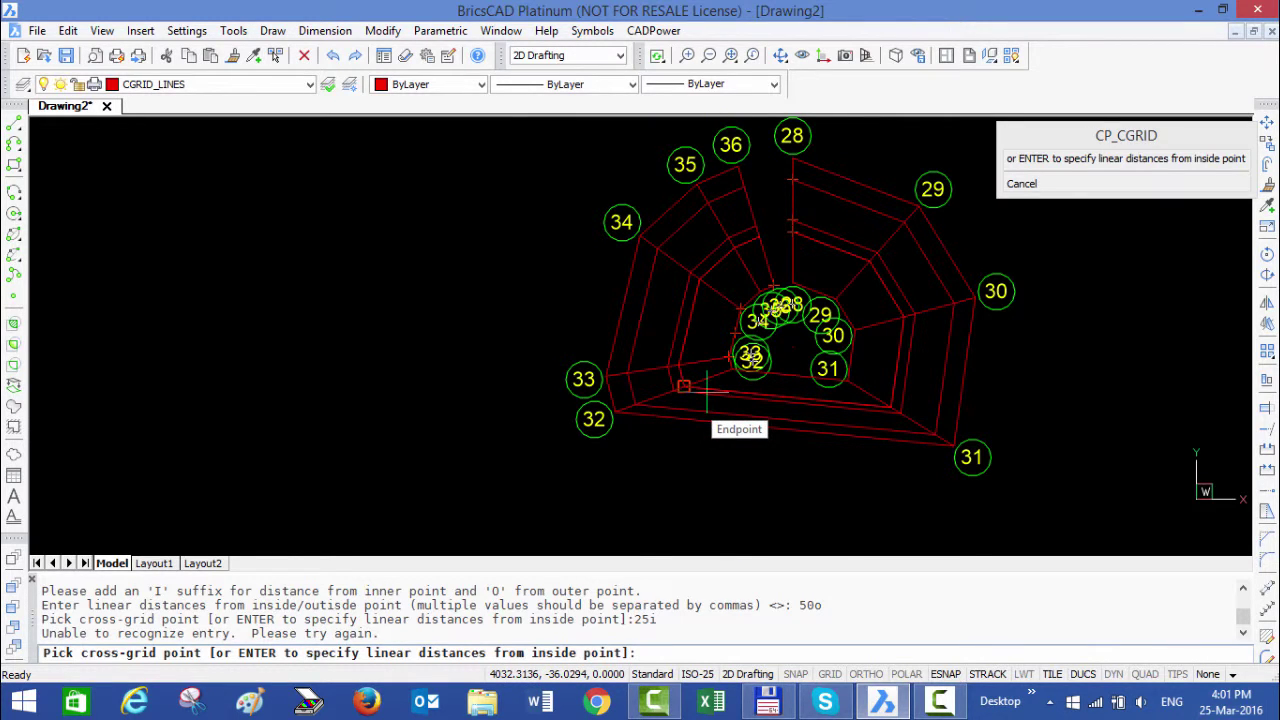
Add a ring 25 from the inner point, then end CP_CGRID with 45 objects placed
key("Return")
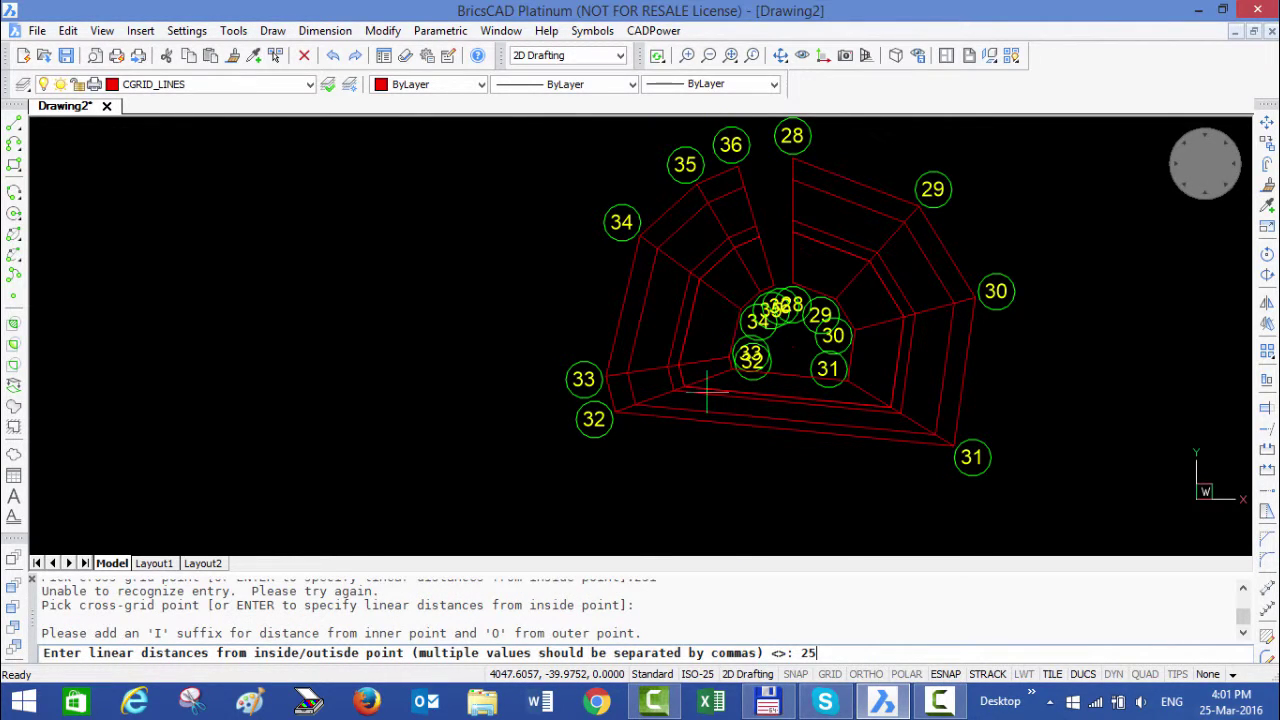
type("25i")
key("Return")
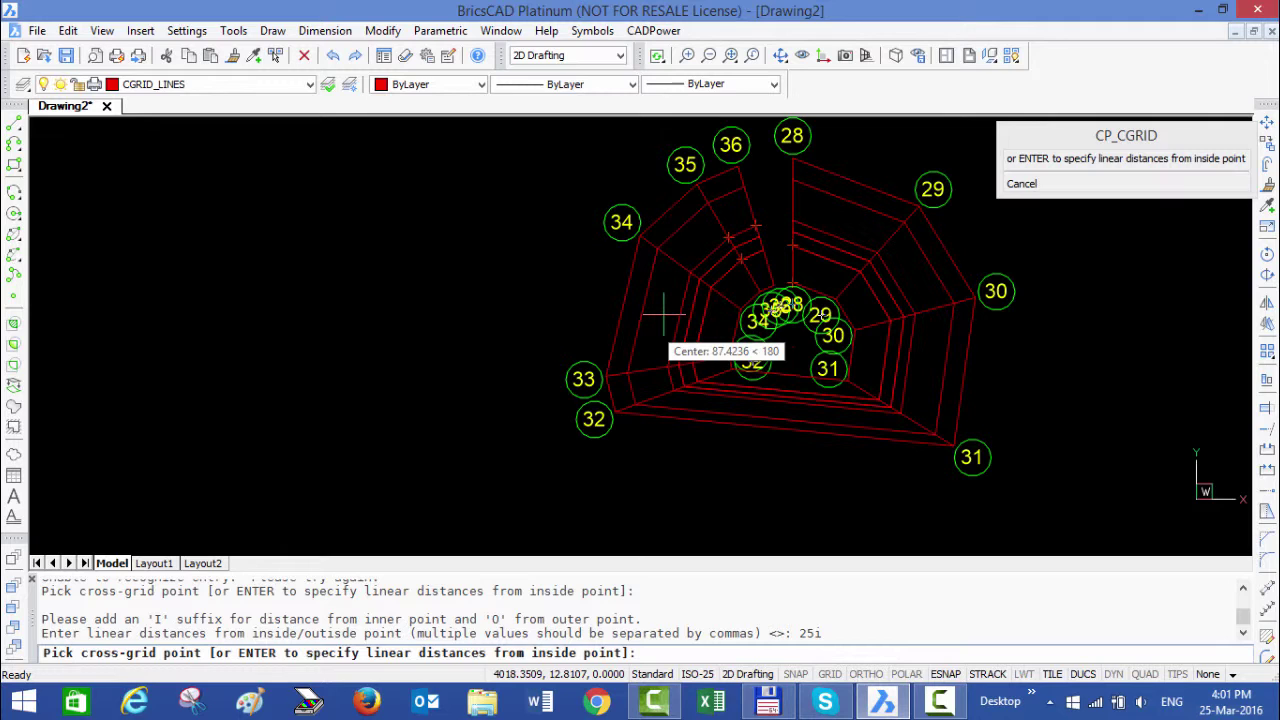
key("Return")
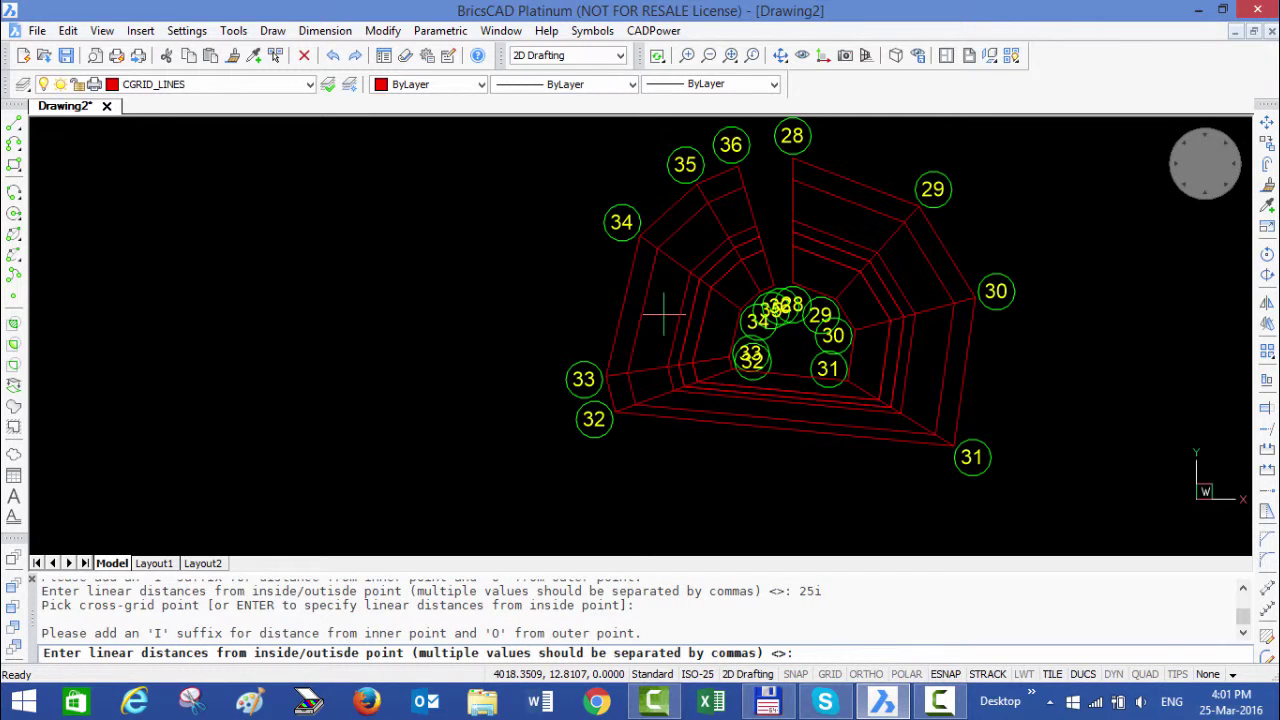
key("Return")
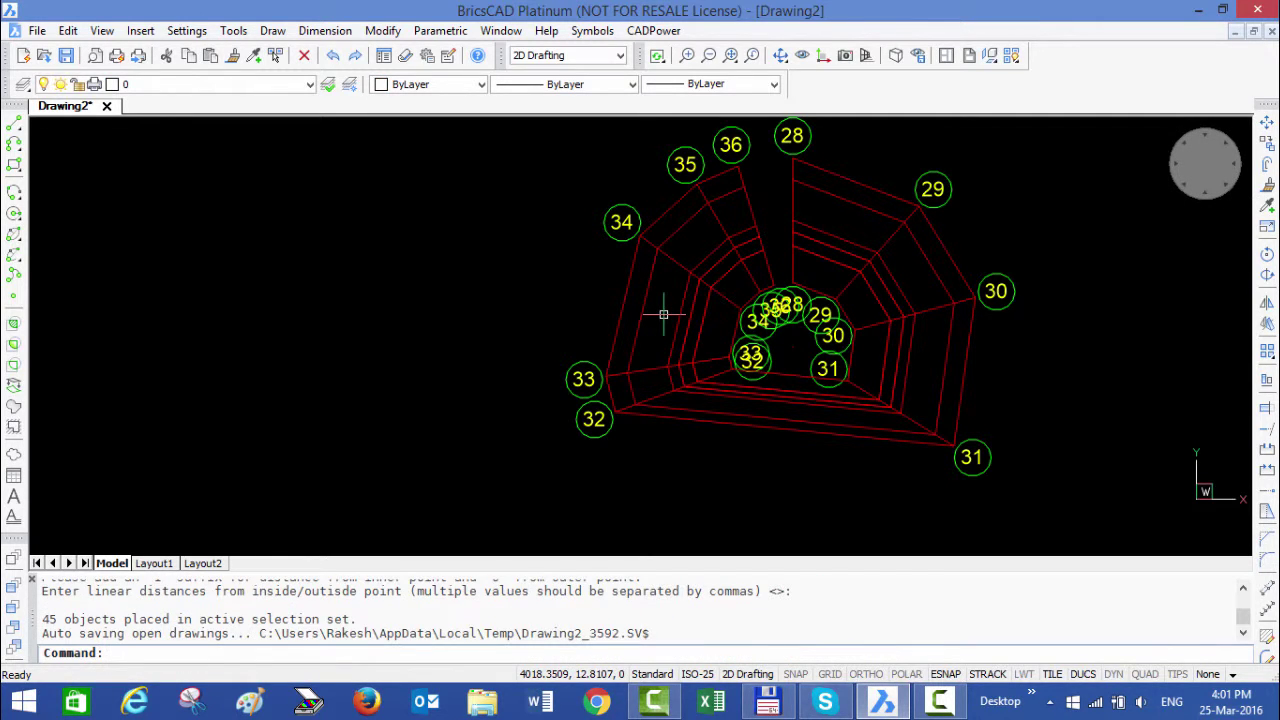